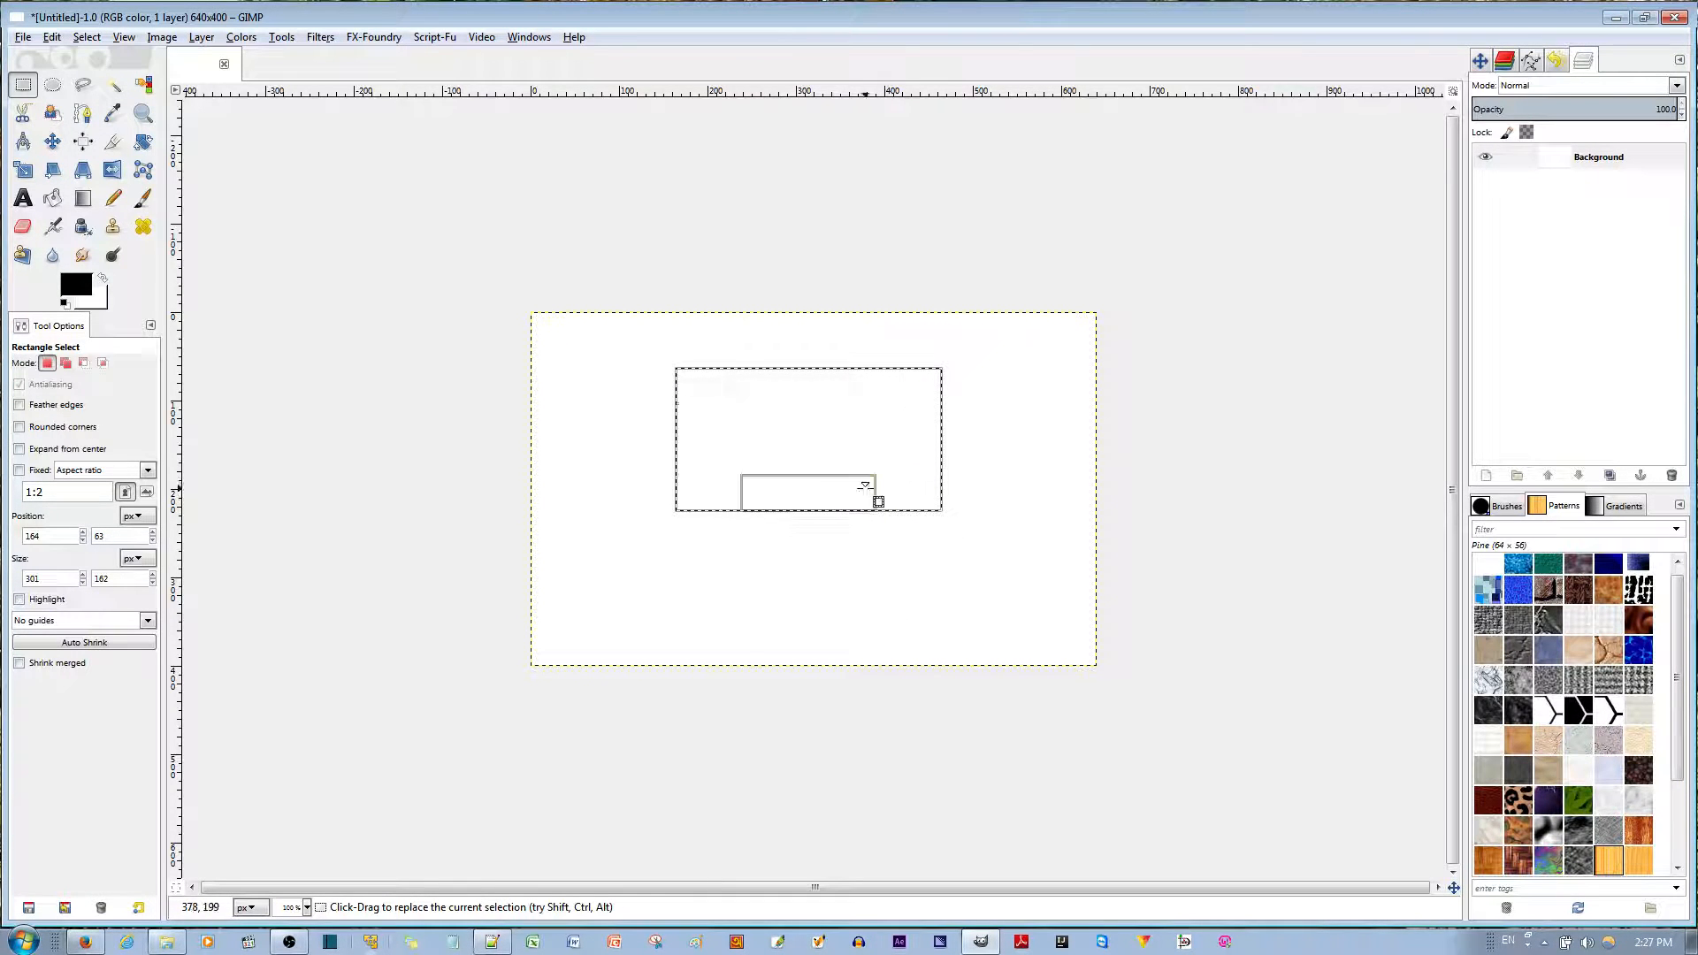
Enlarge the rectangular selection to about 351 × 253 px by moving its edges and confirm it.
left_click_drag(875, 497, 827, 543)
left_click_drag(823, 402, 826, 384)
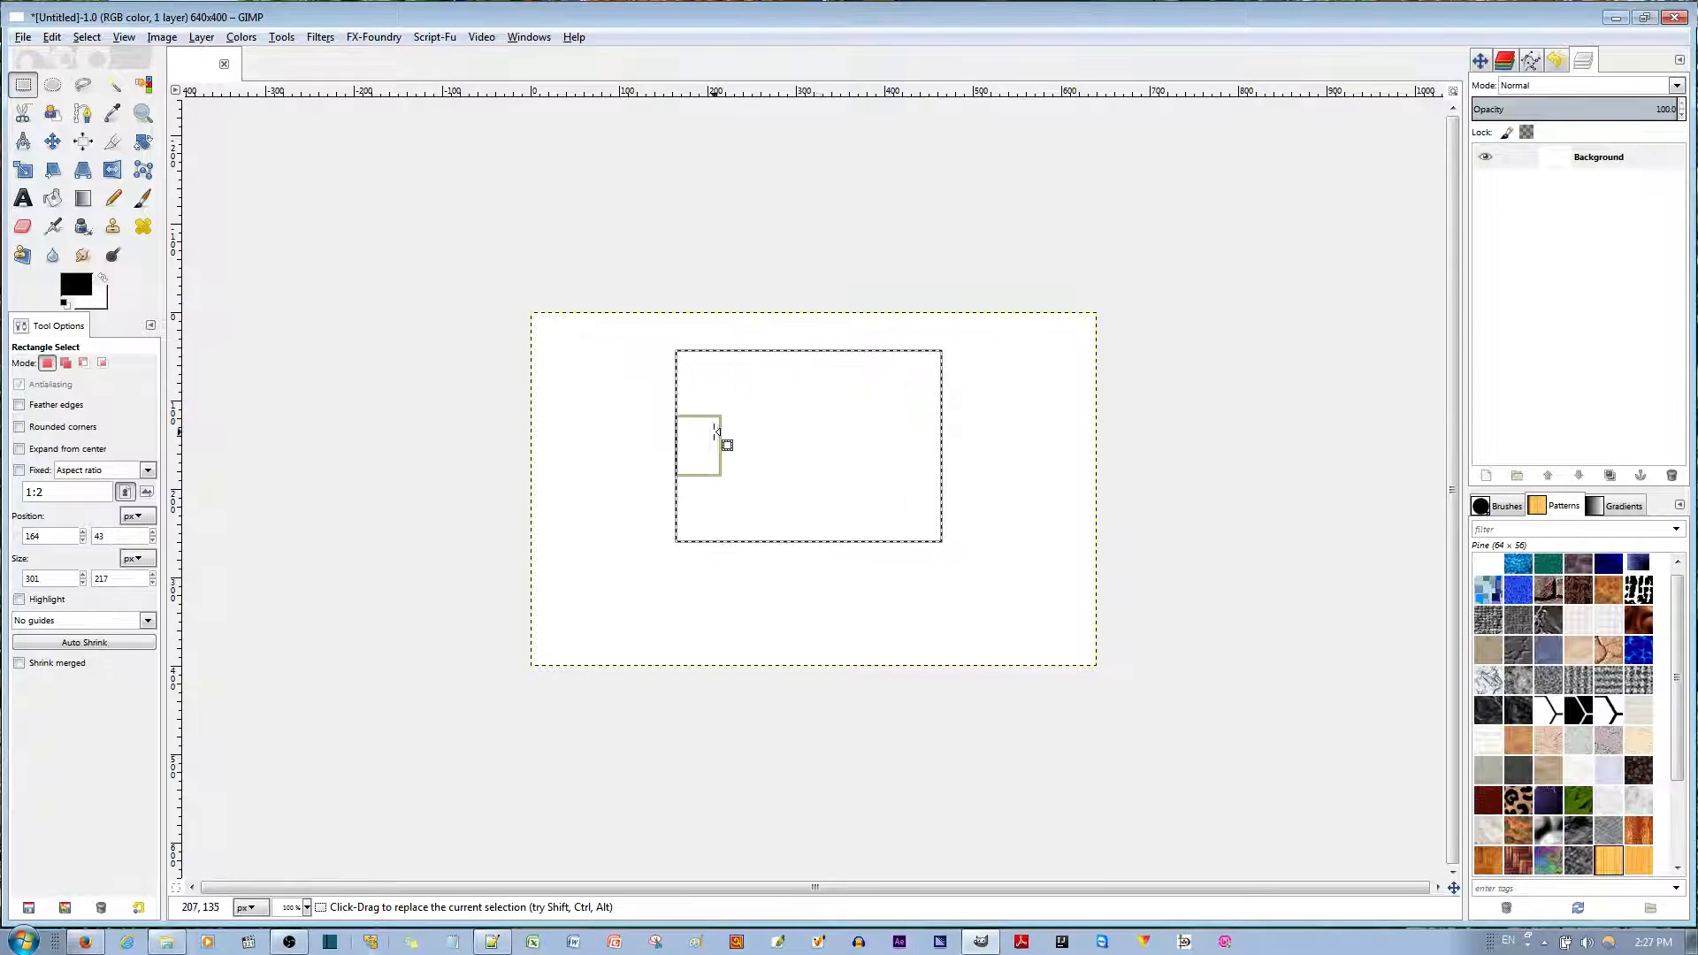
left_click_drag(701, 436, 657, 432)
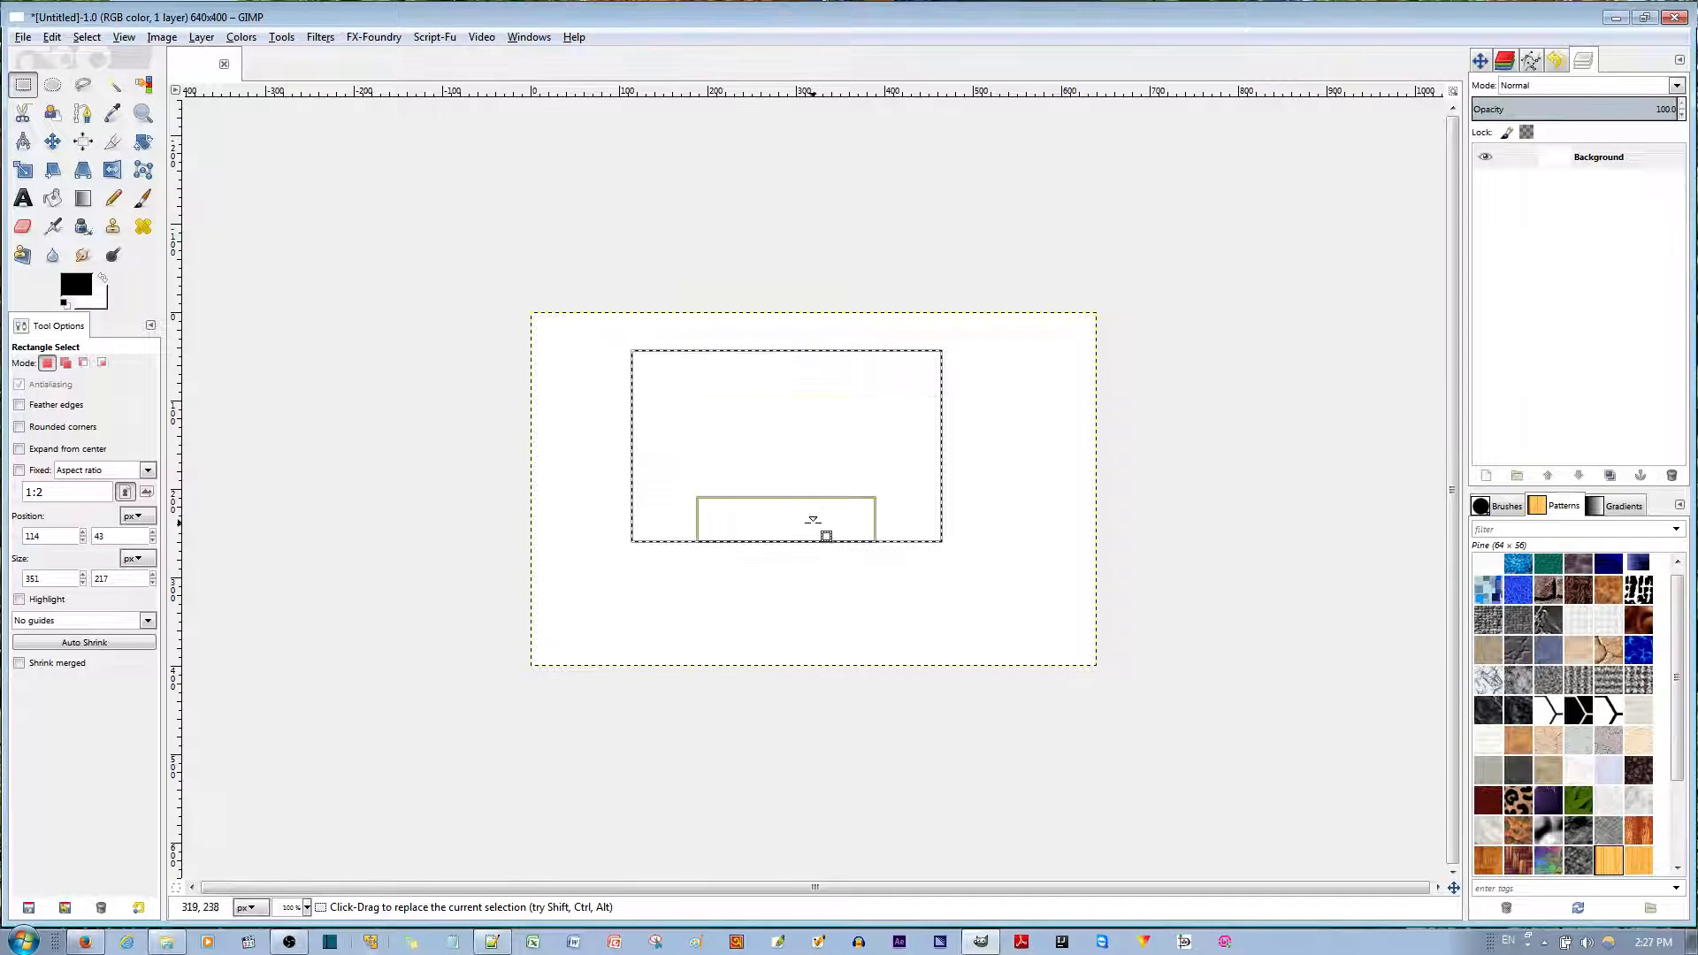
left_click_drag(826, 536, 828, 574)
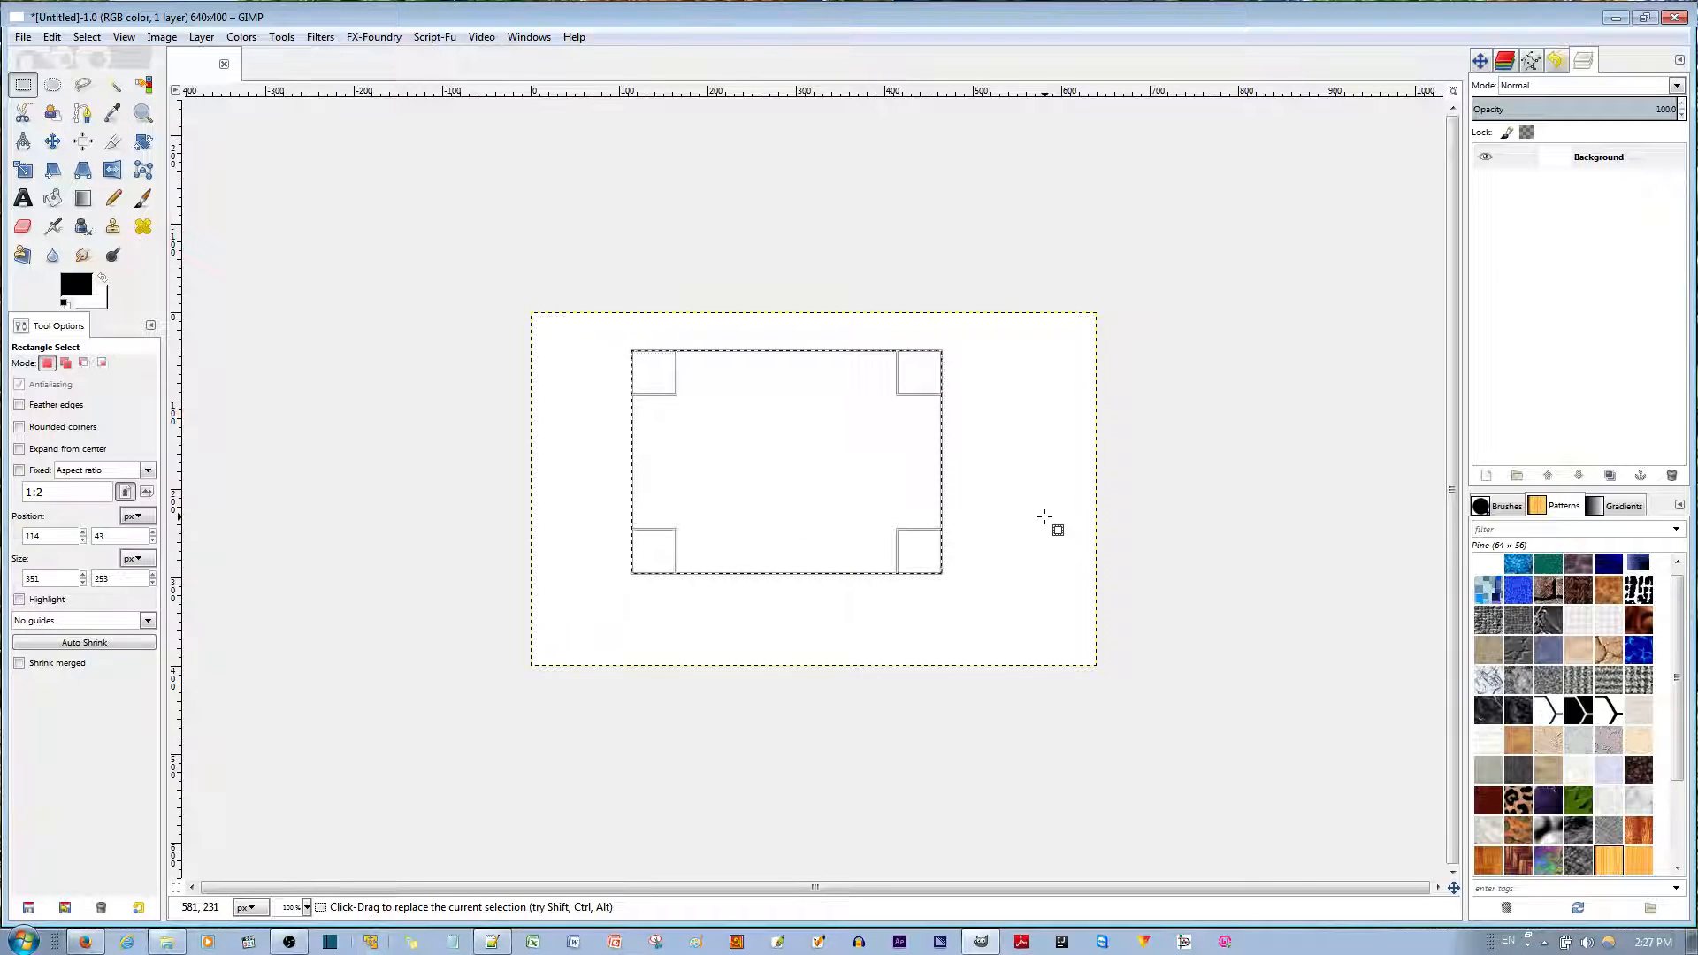
key("Return")
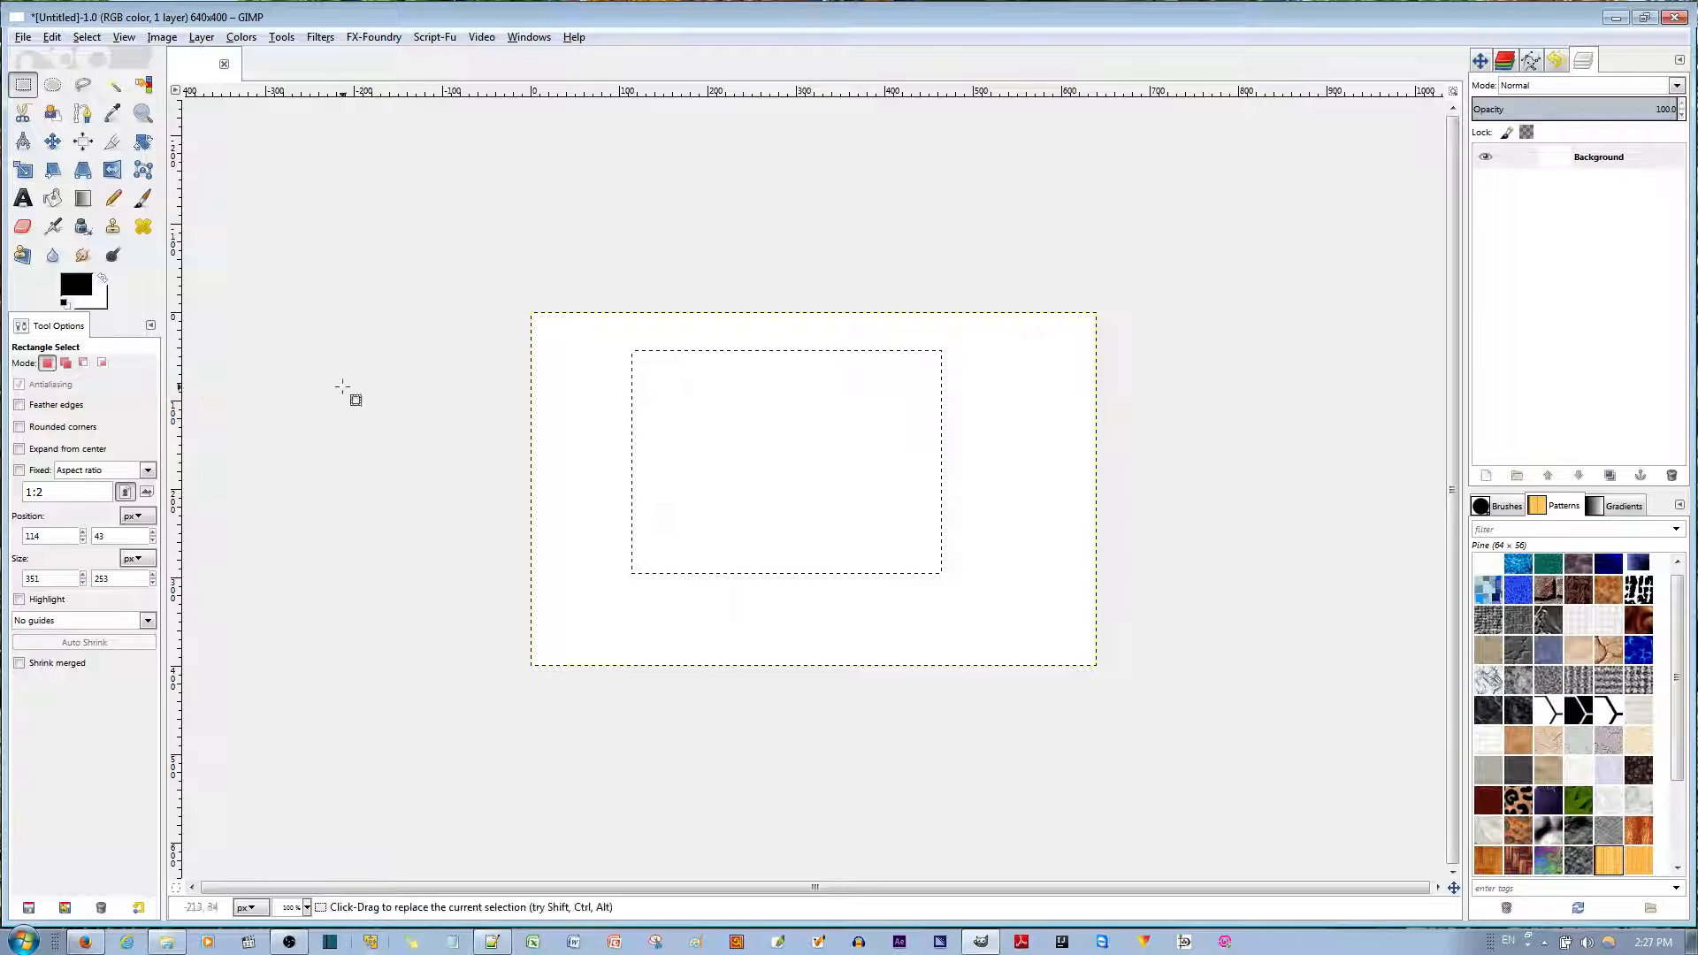
Replace the selection with a tall rectangle of about 85 × 278 px and add a second rectangle of about 218 × 235 px beside it.
left_click_drag(995, 364, 1070, 607)
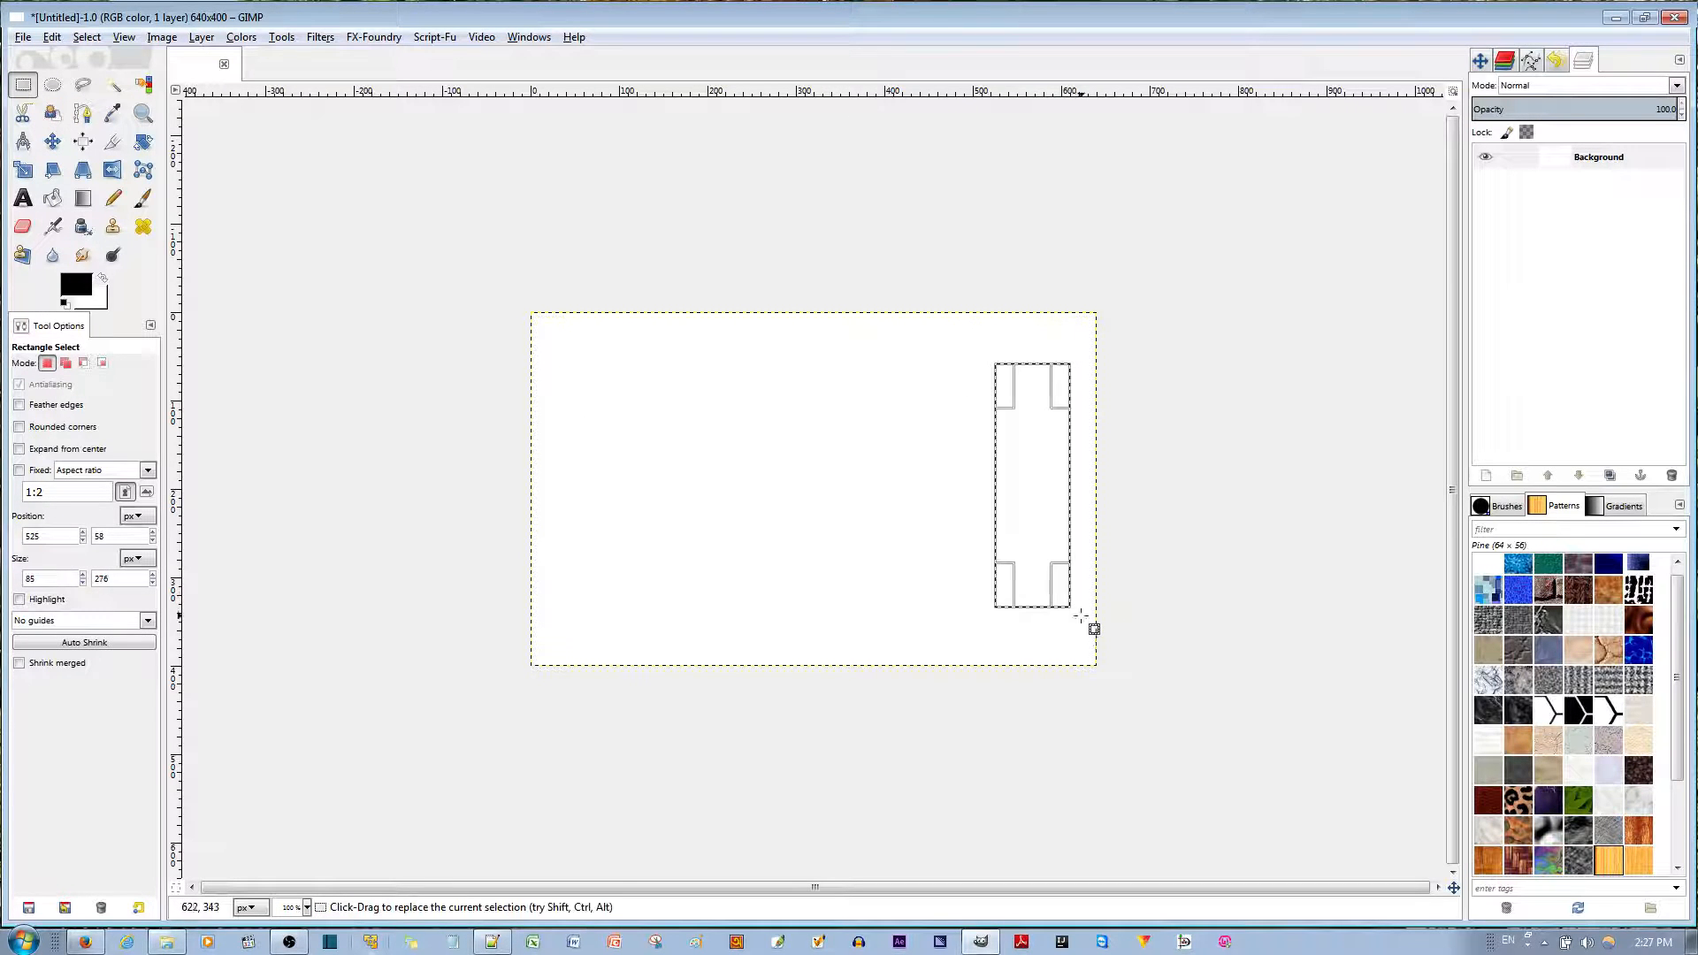
key("Return")
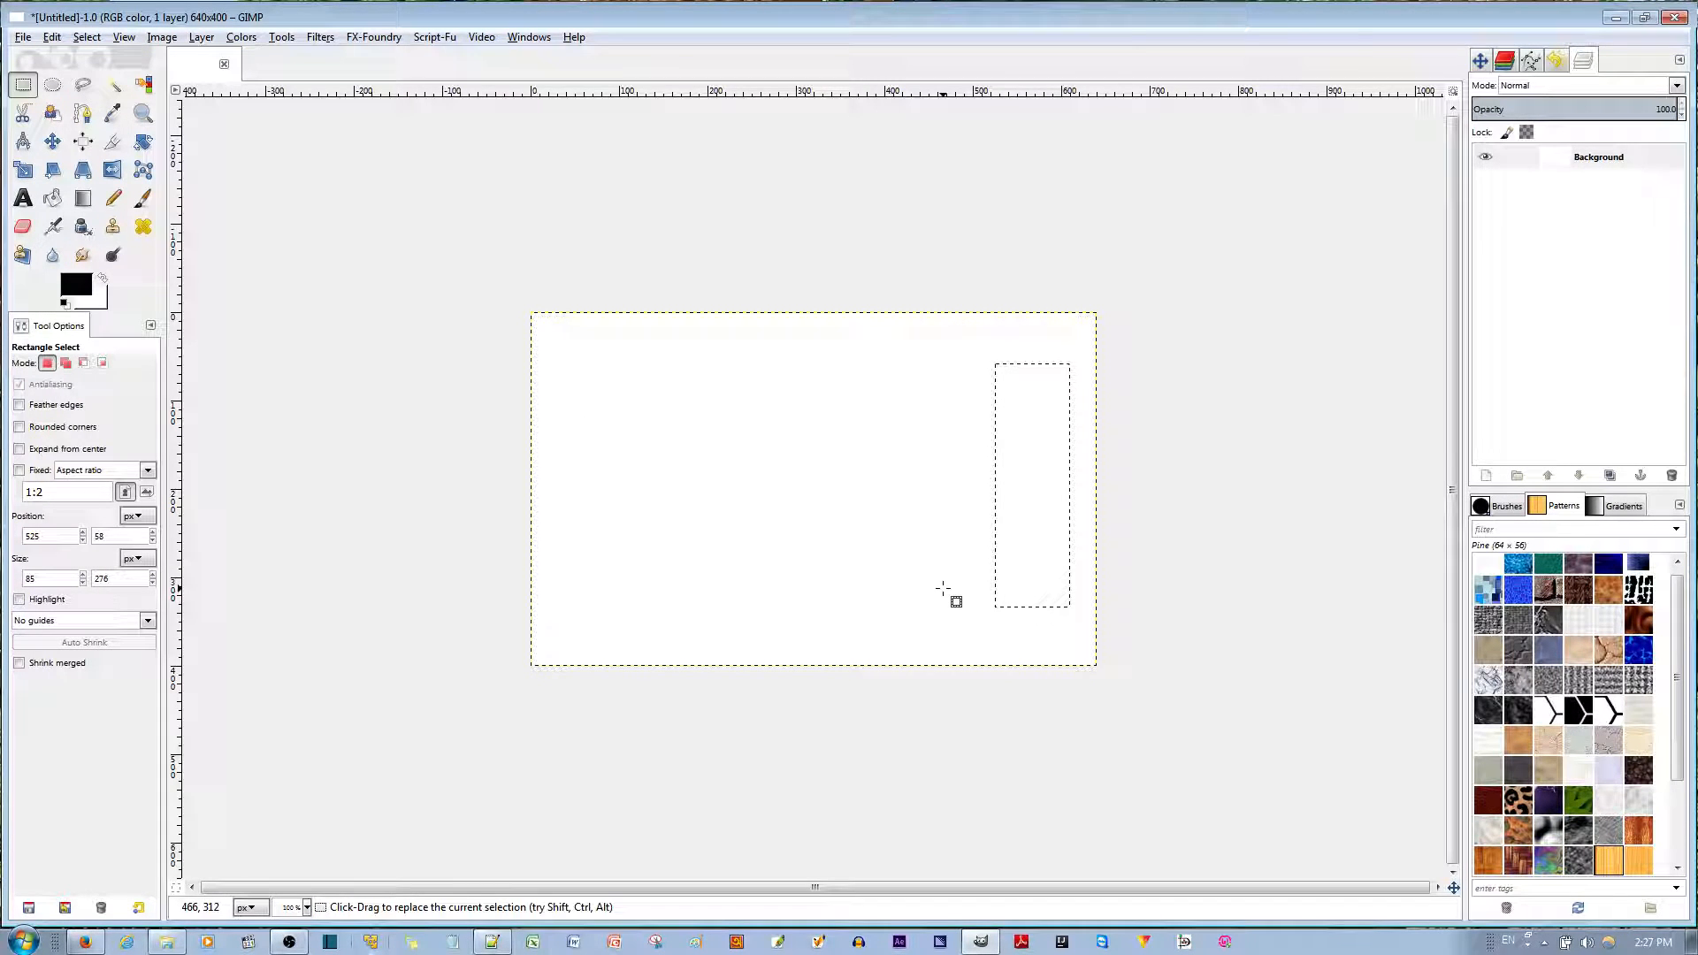
left_click(65, 364)
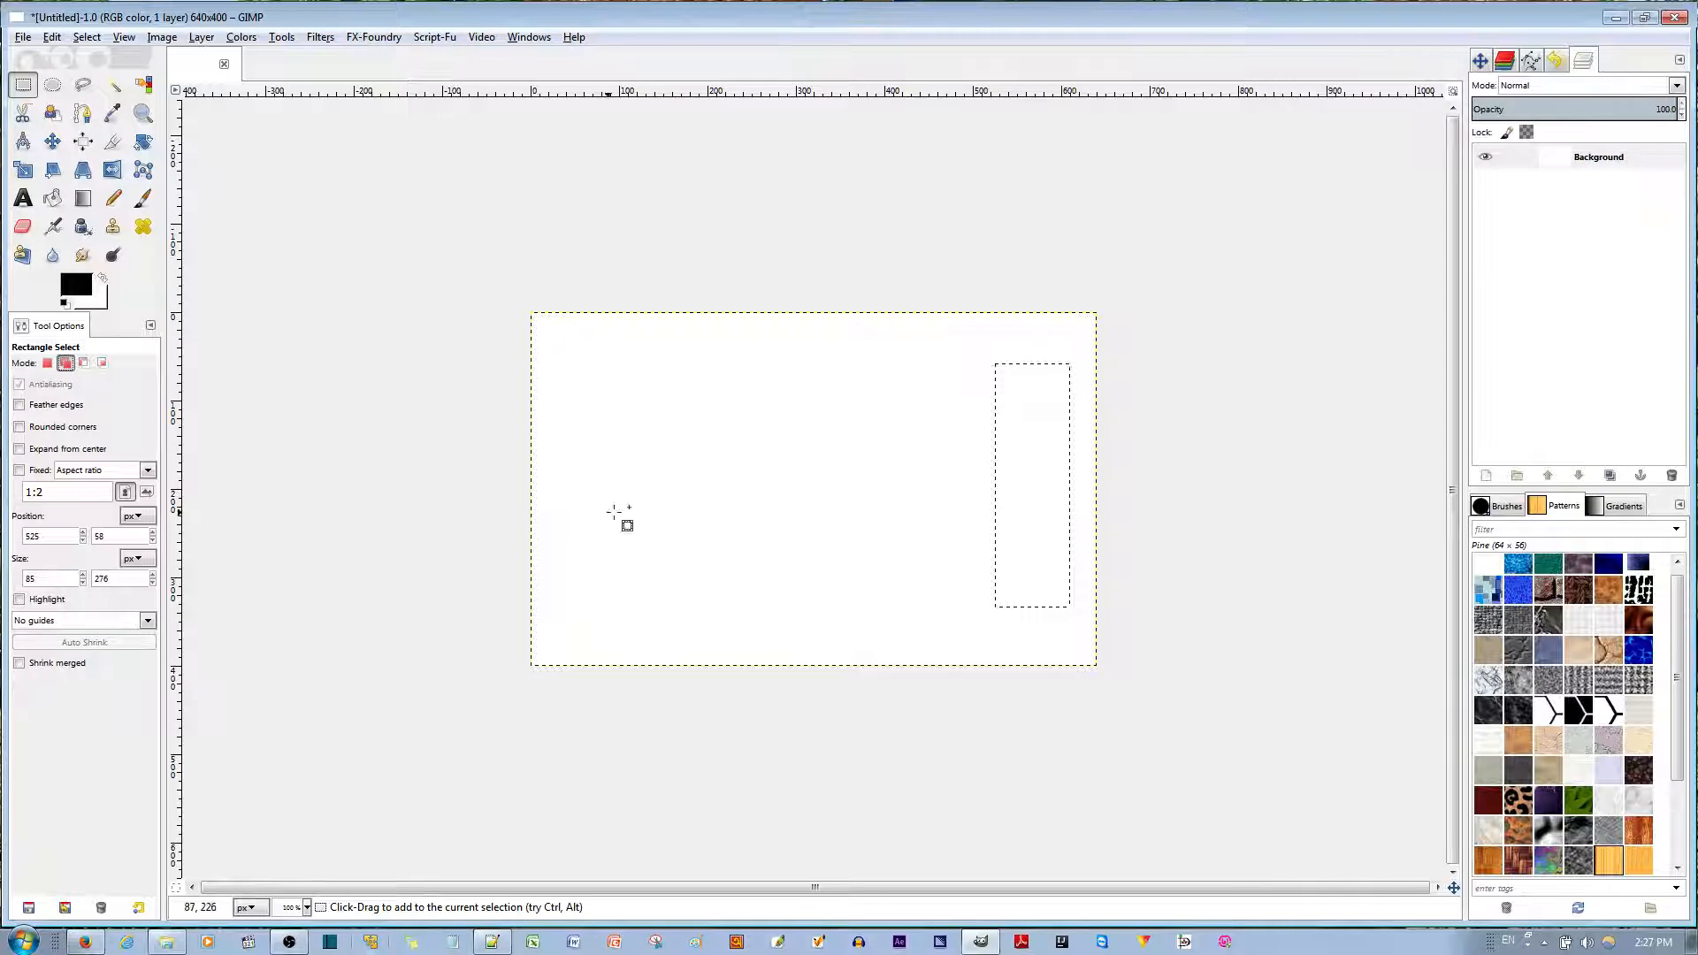
left_click_drag(909, 363, 715, 571)
left_click(833, 619)
Try filling both selected rectangles with the black foreground color, undo the fill and return to Rectangle Select.
left_click(52, 197)
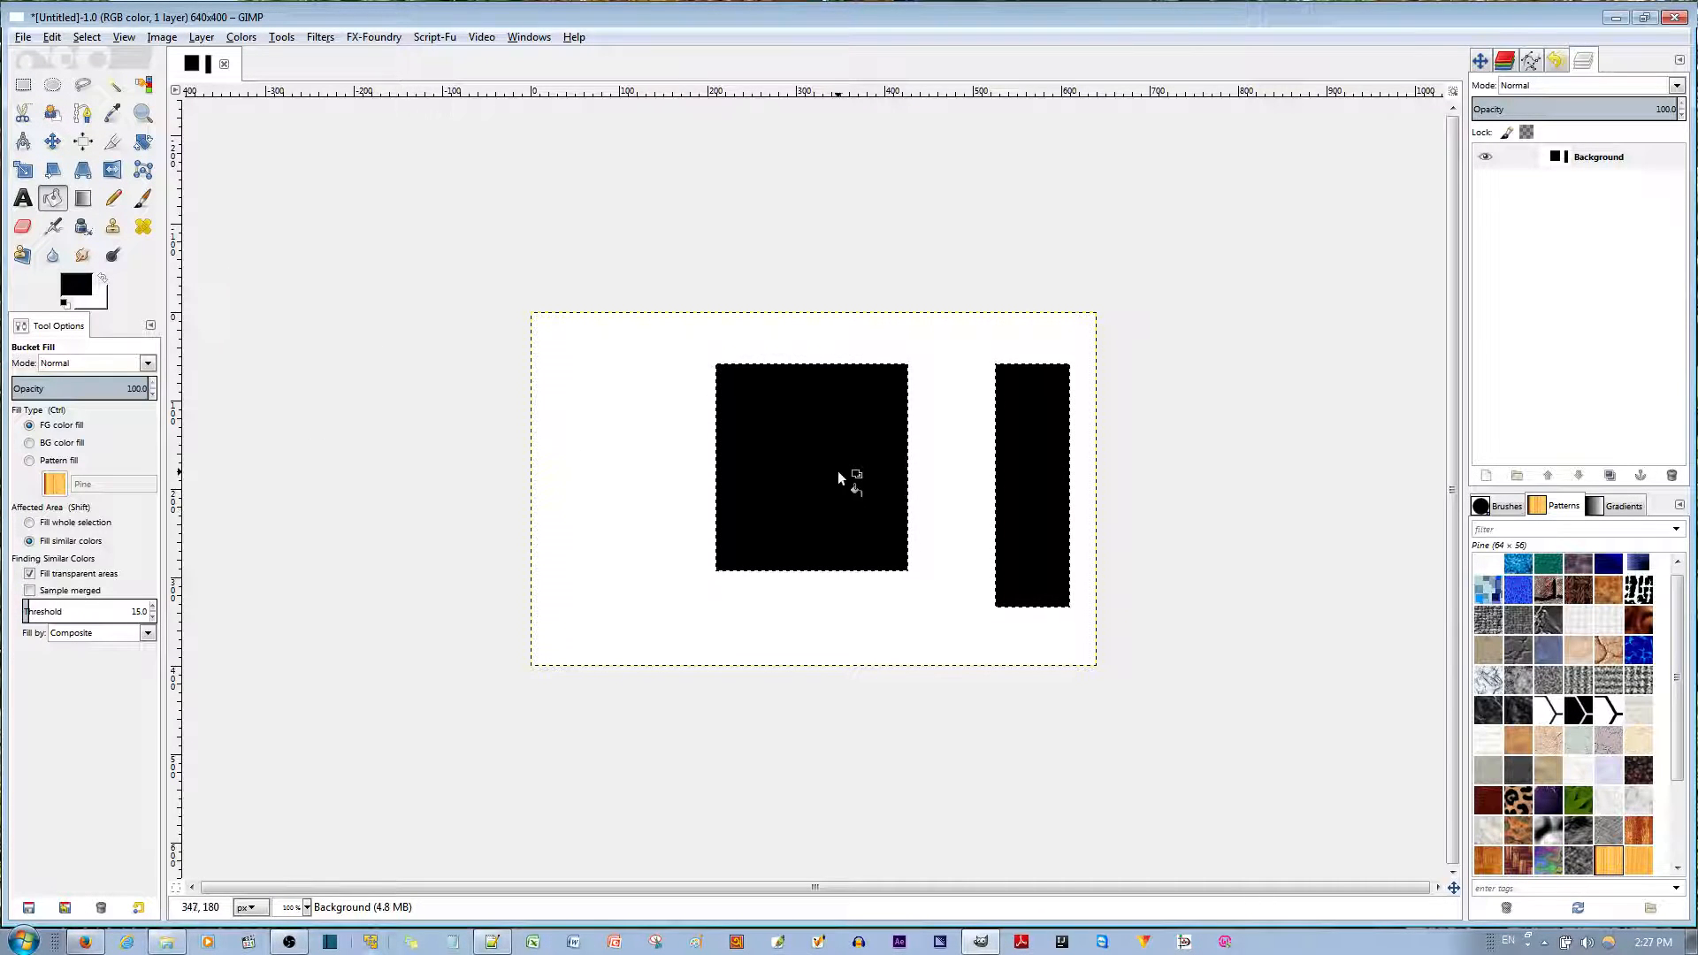
key("ctrl+z")
left_click(23, 84)
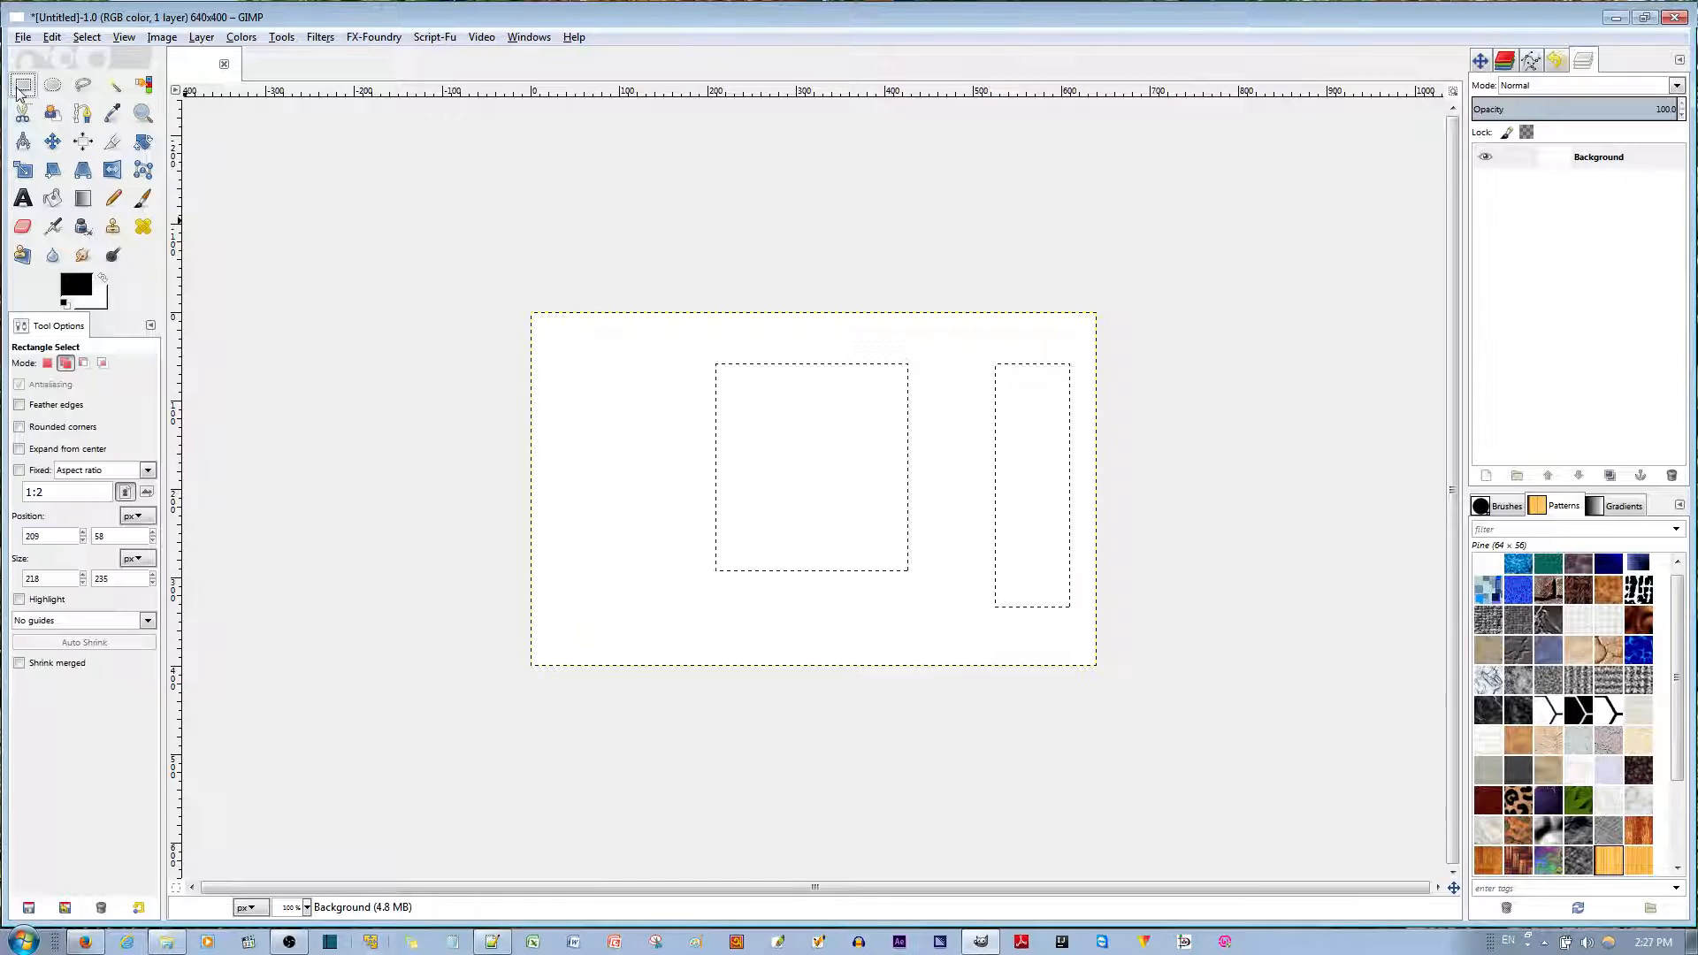
In Subtract mode, cut a rectangle of about 155 × 159 px out of the larger selection's upper-left corner.
left_click(64, 364)
left_click(88, 364)
left_click_drag(589, 392, 679, 541)
left_click(677, 539)
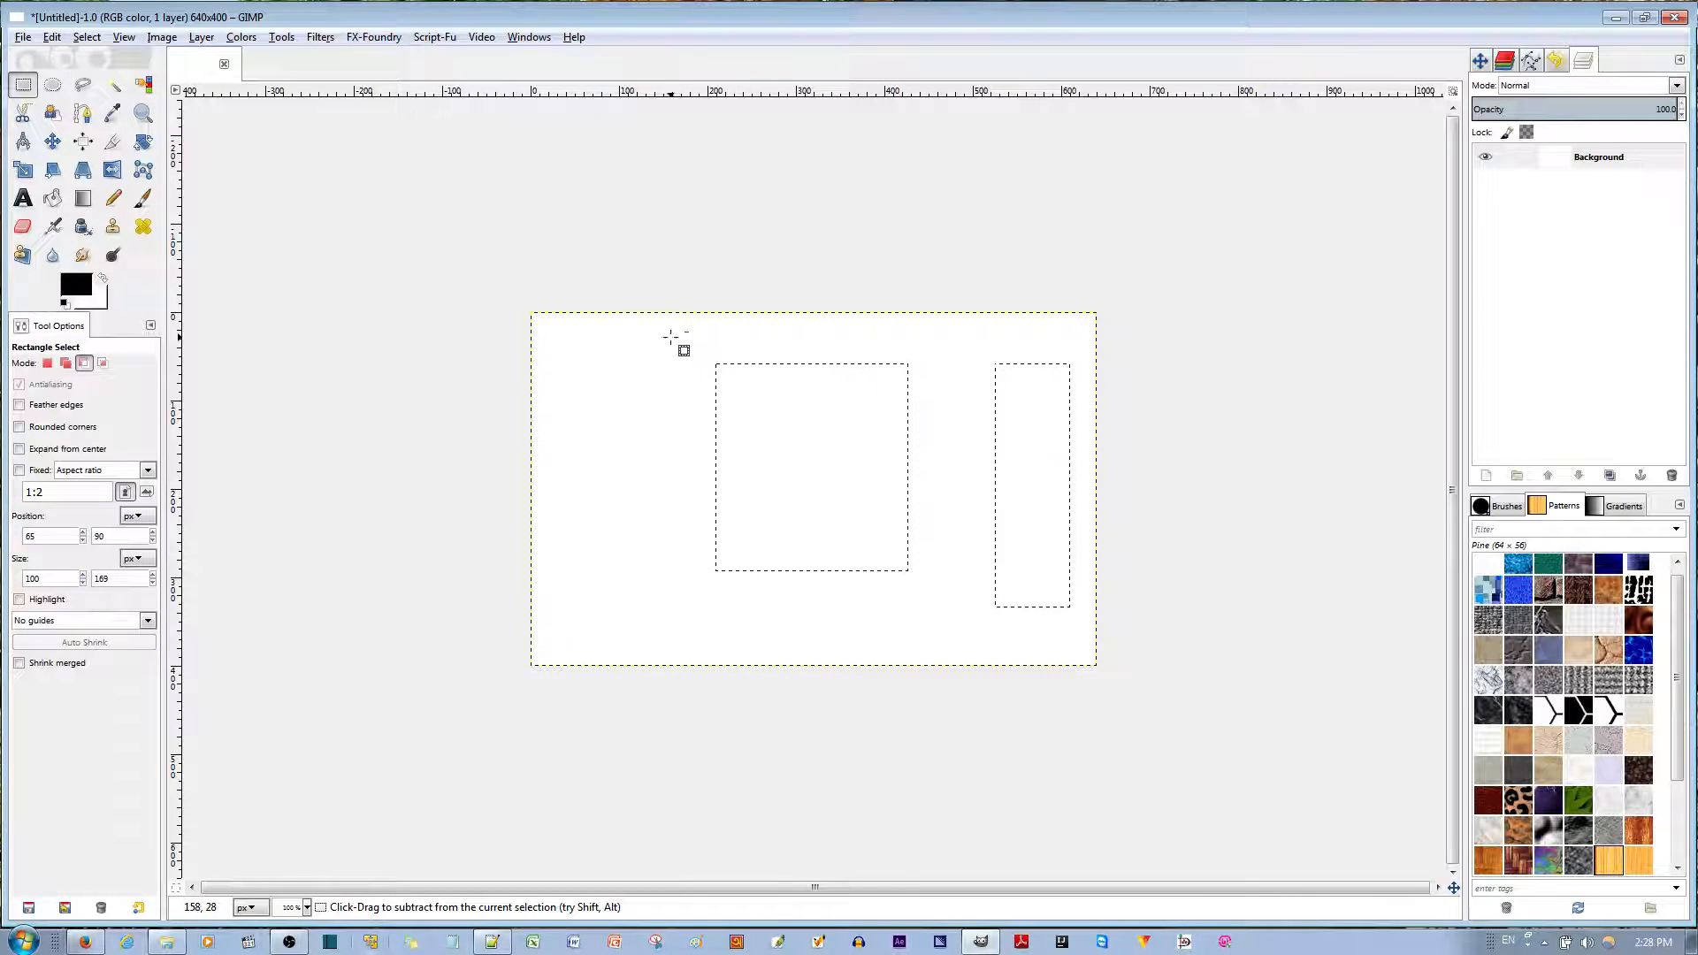
left_click_drag(677, 334, 814, 475)
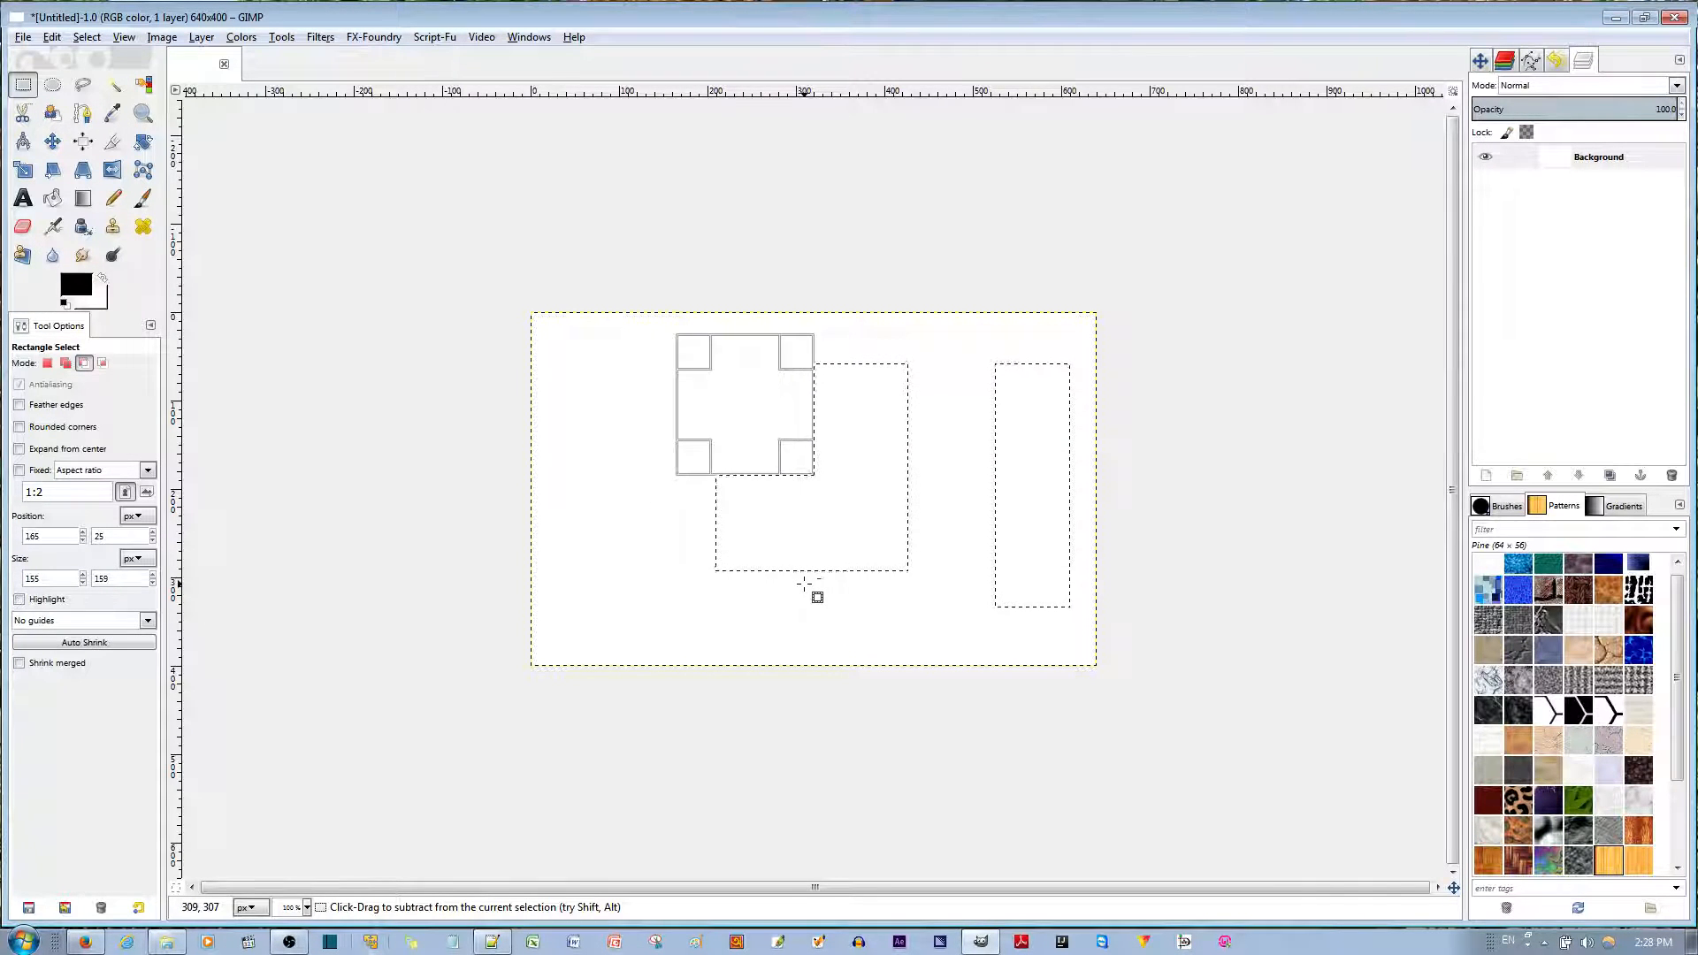
left_click(804, 583)
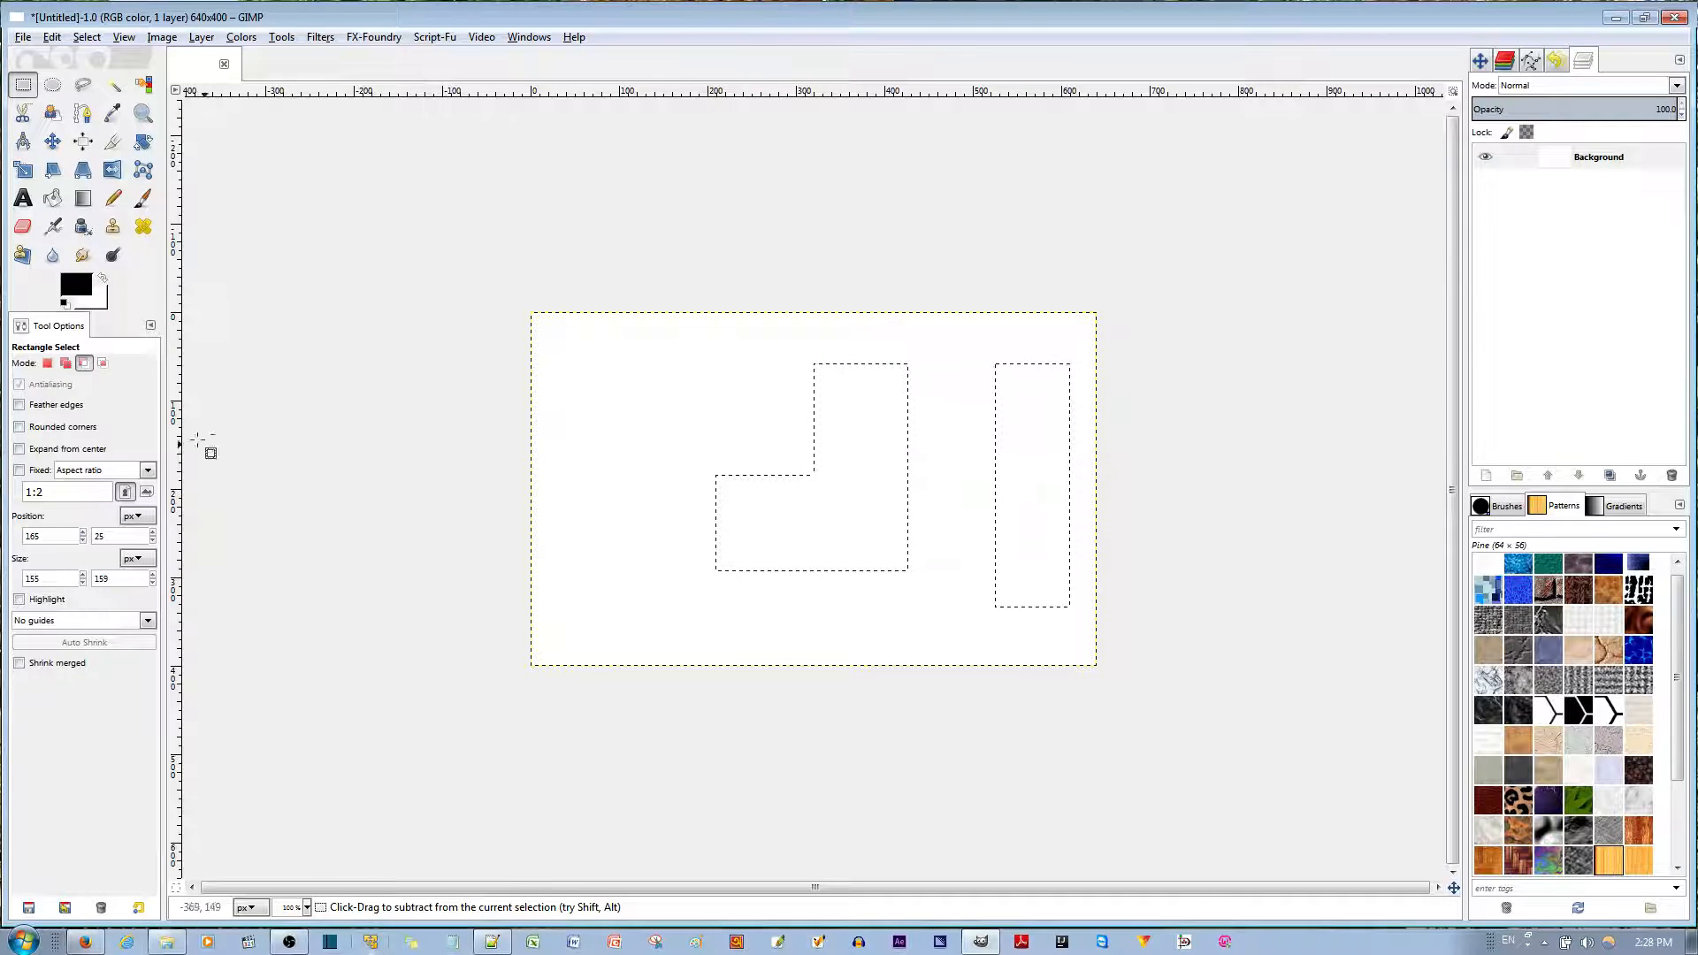
Intersect the selection with a rectangle of about 226 × 286 px over the L-shape's left part, and clear the resulting selection.
left_click(103, 364)
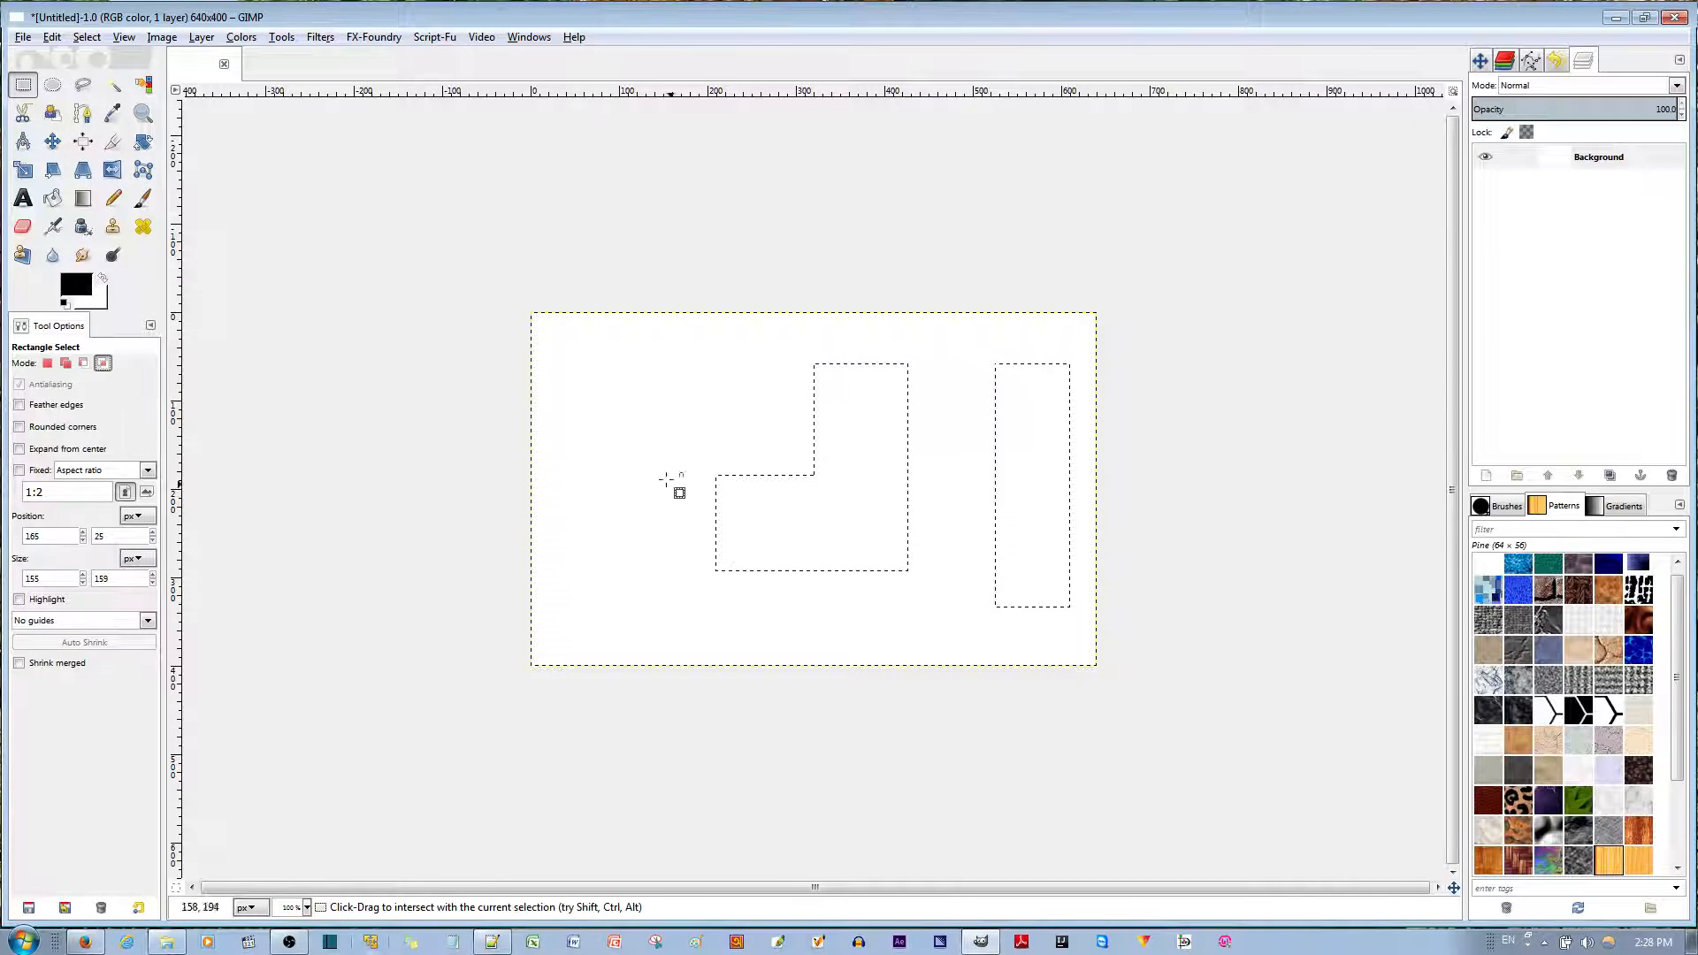
left_click_drag(607, 361, 805, 613)
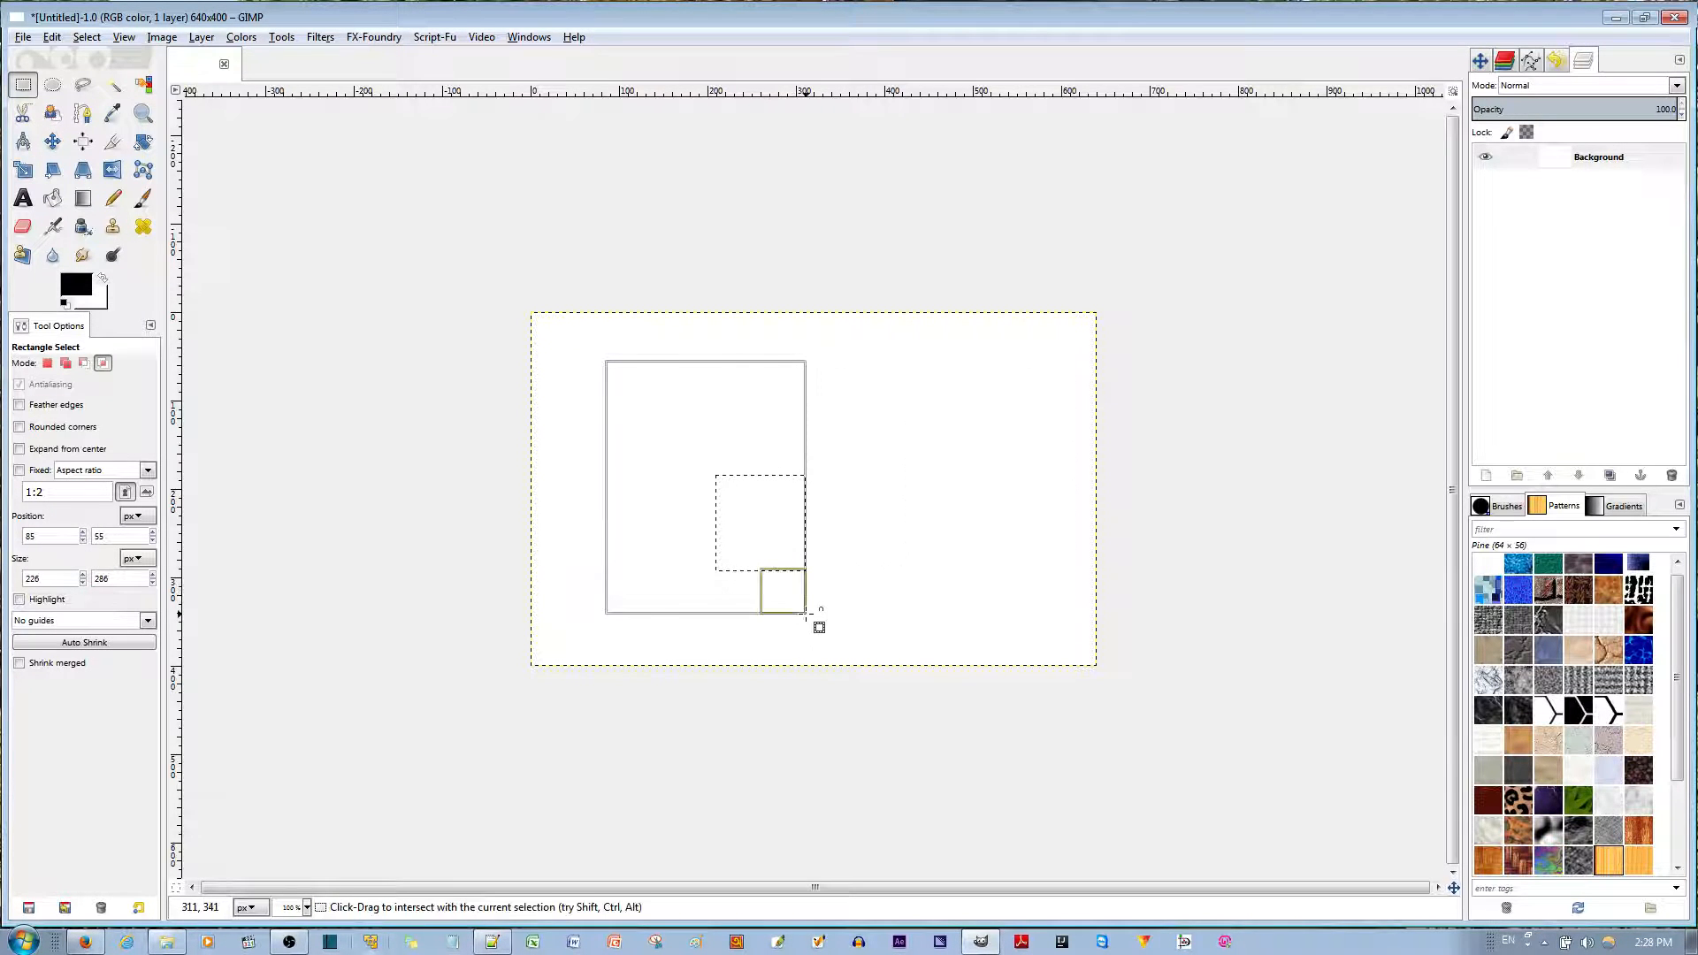
key("Return")
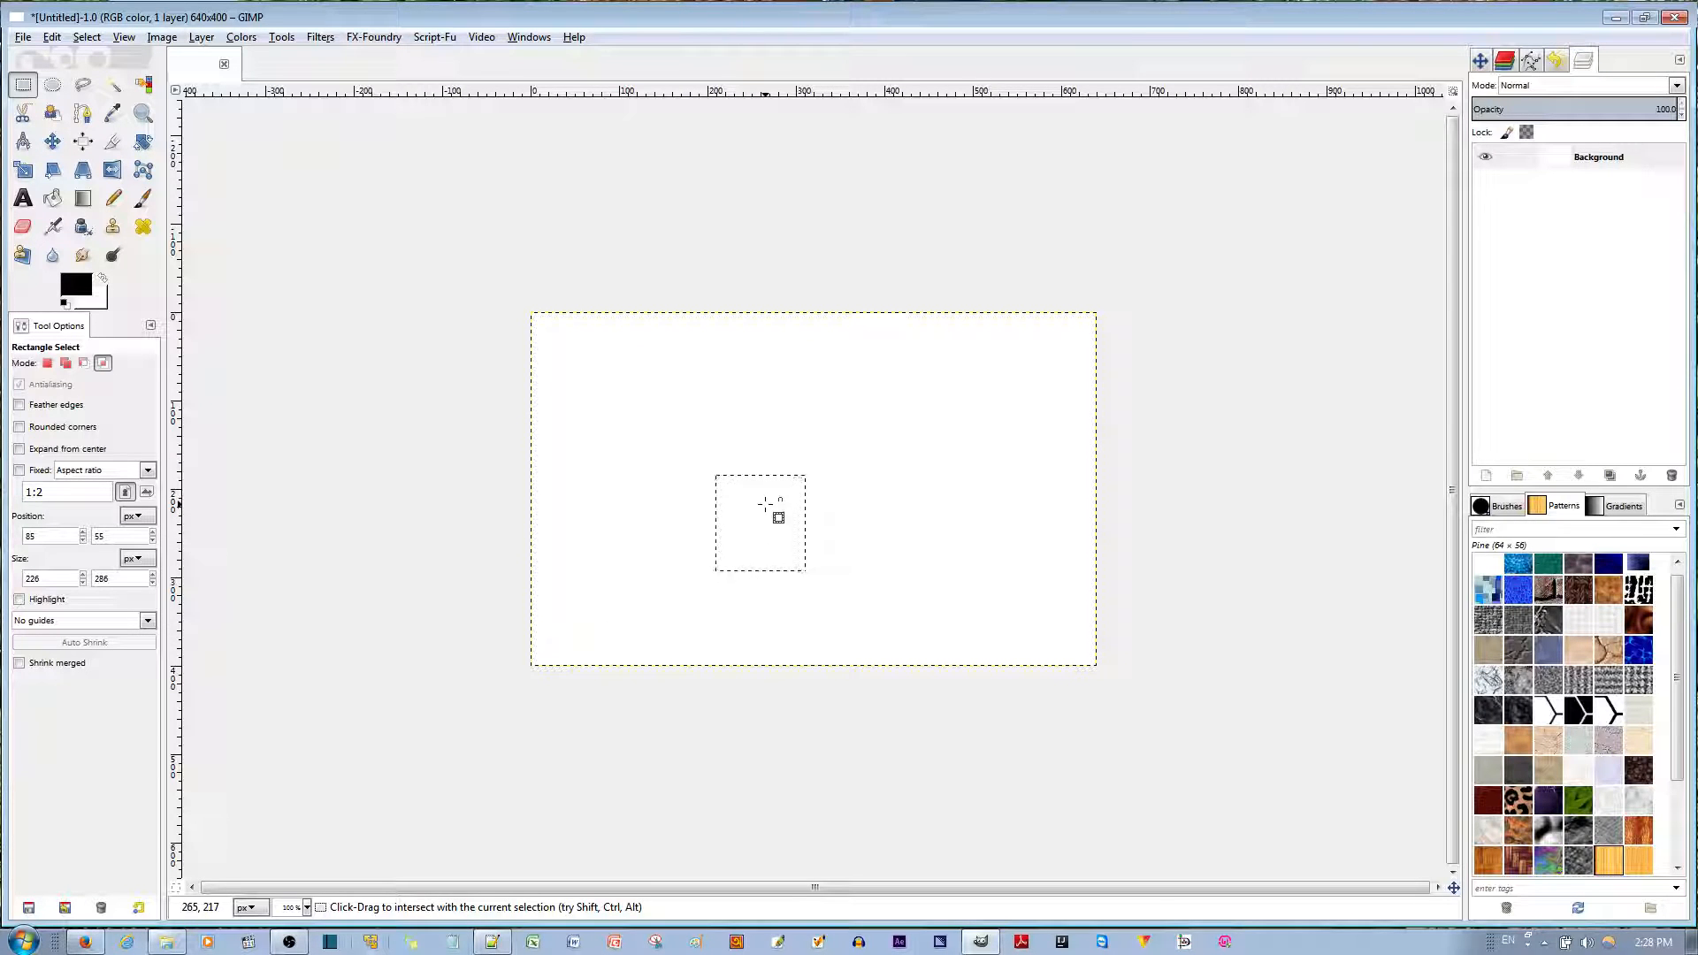
left_click(815, 478)
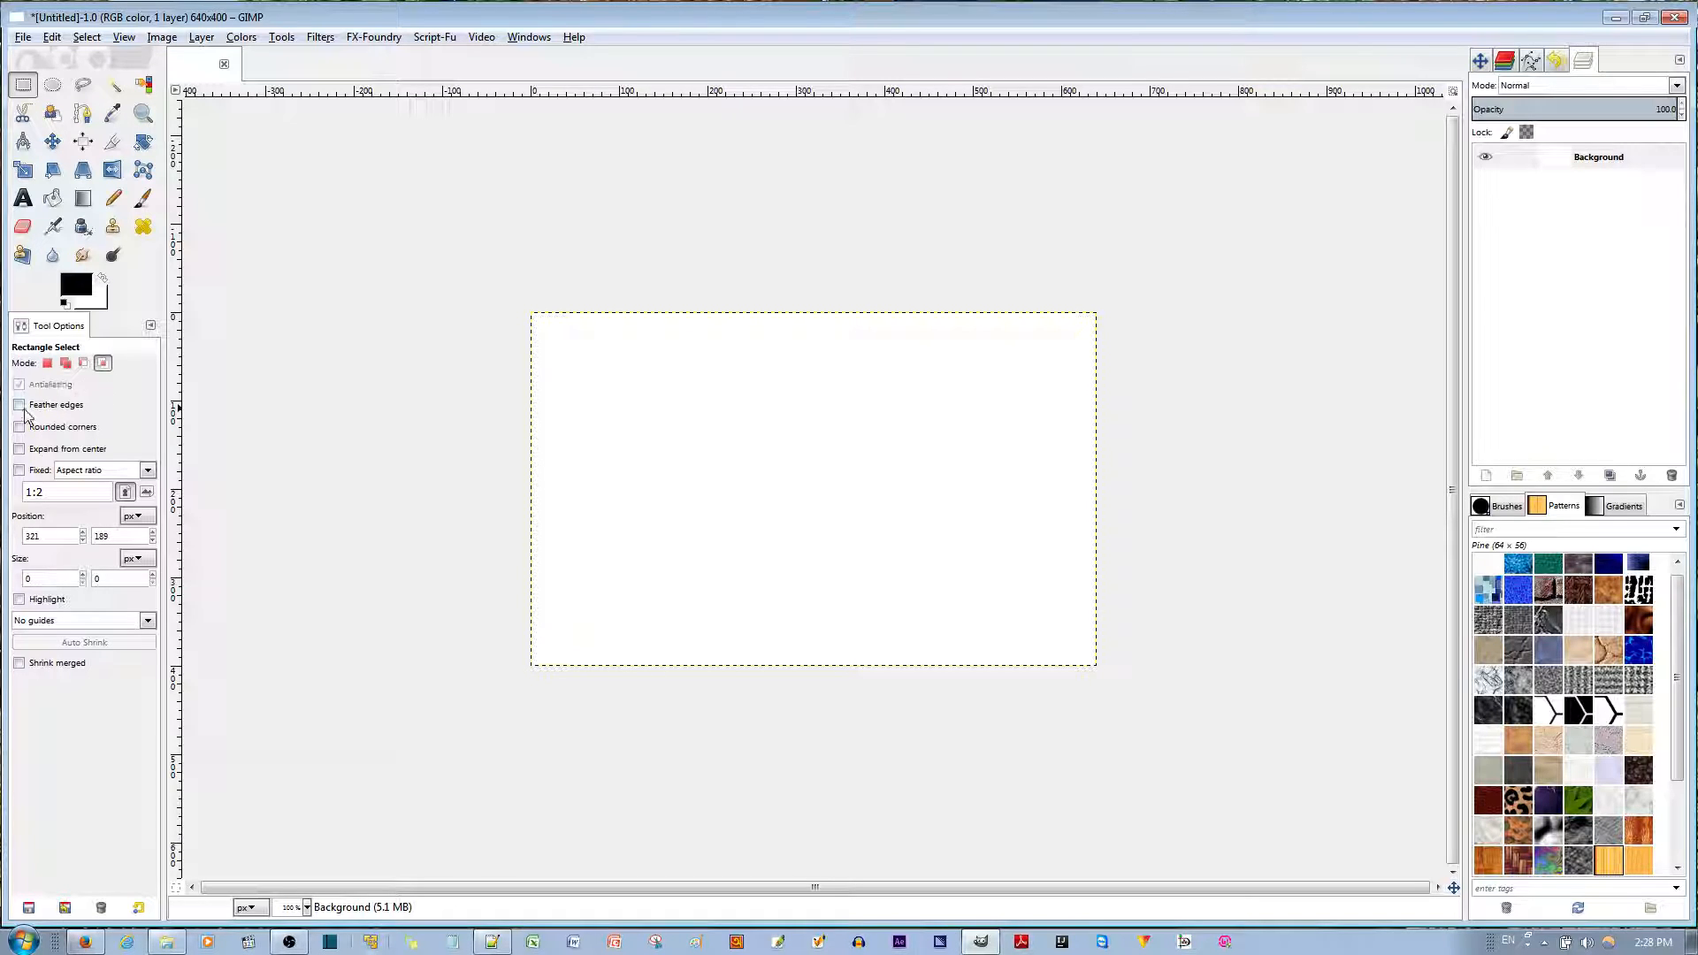
In Replace mode, make a rectangular selection of about 309 × 242 px with feathered edges and fill it with black.
left_click(46, 364)
left_click(19, 405)
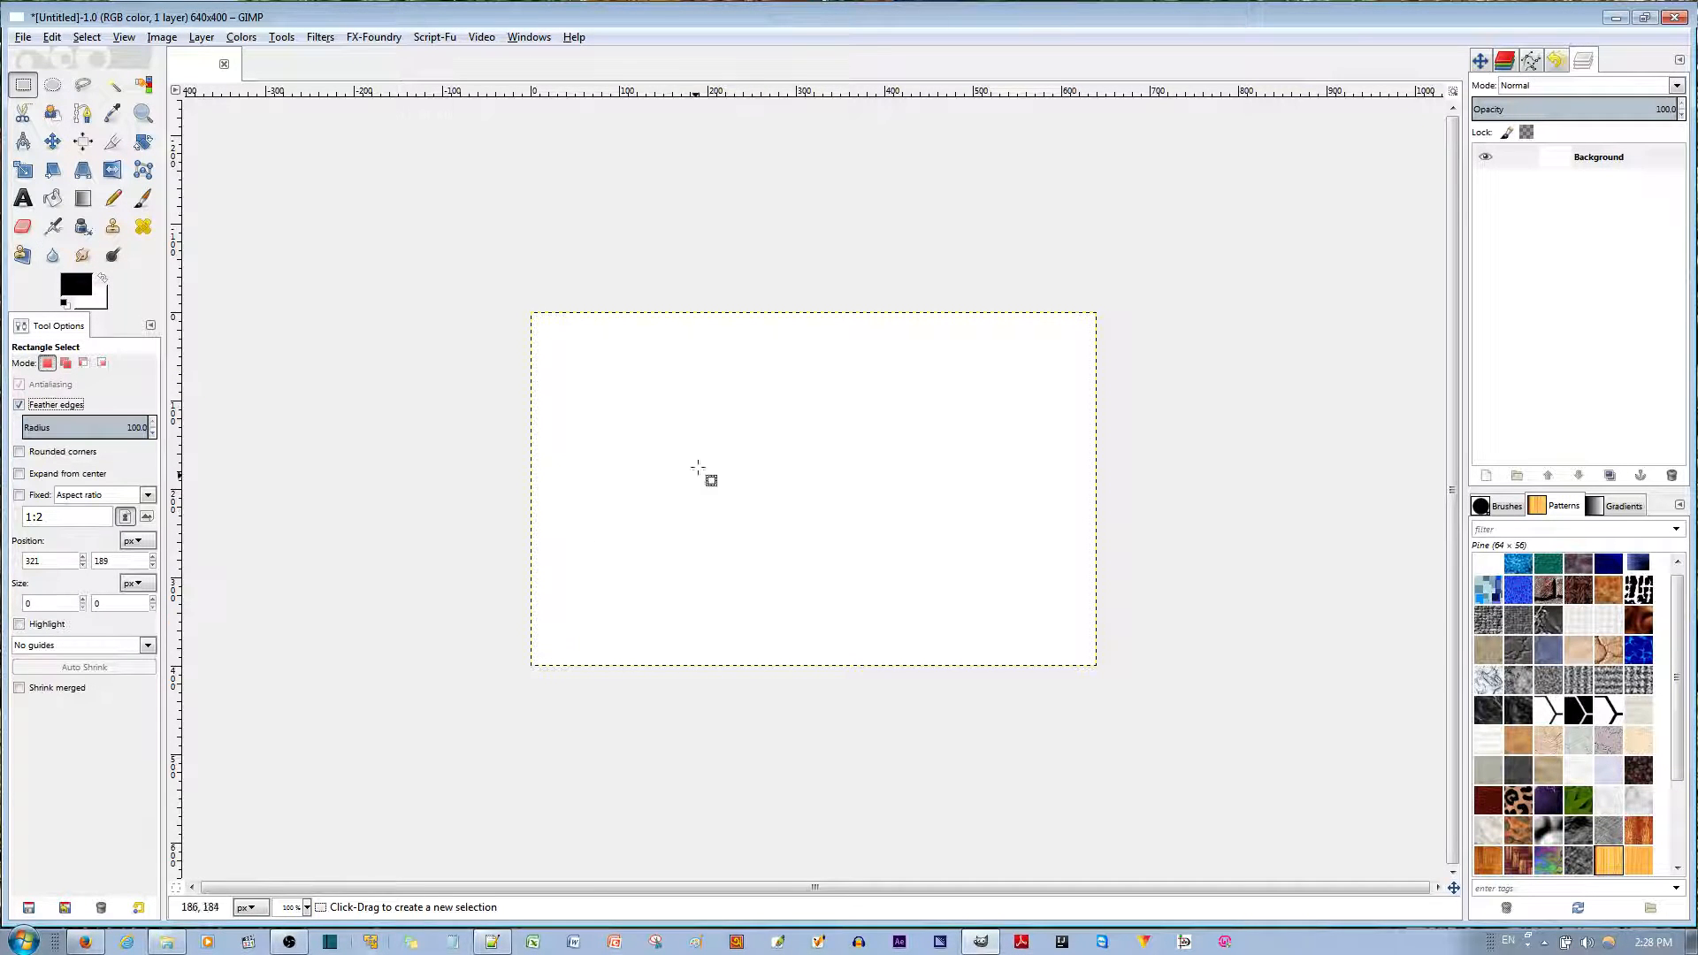
left_click_drag(671, 383, 944, 597)
left_click(796, 500)
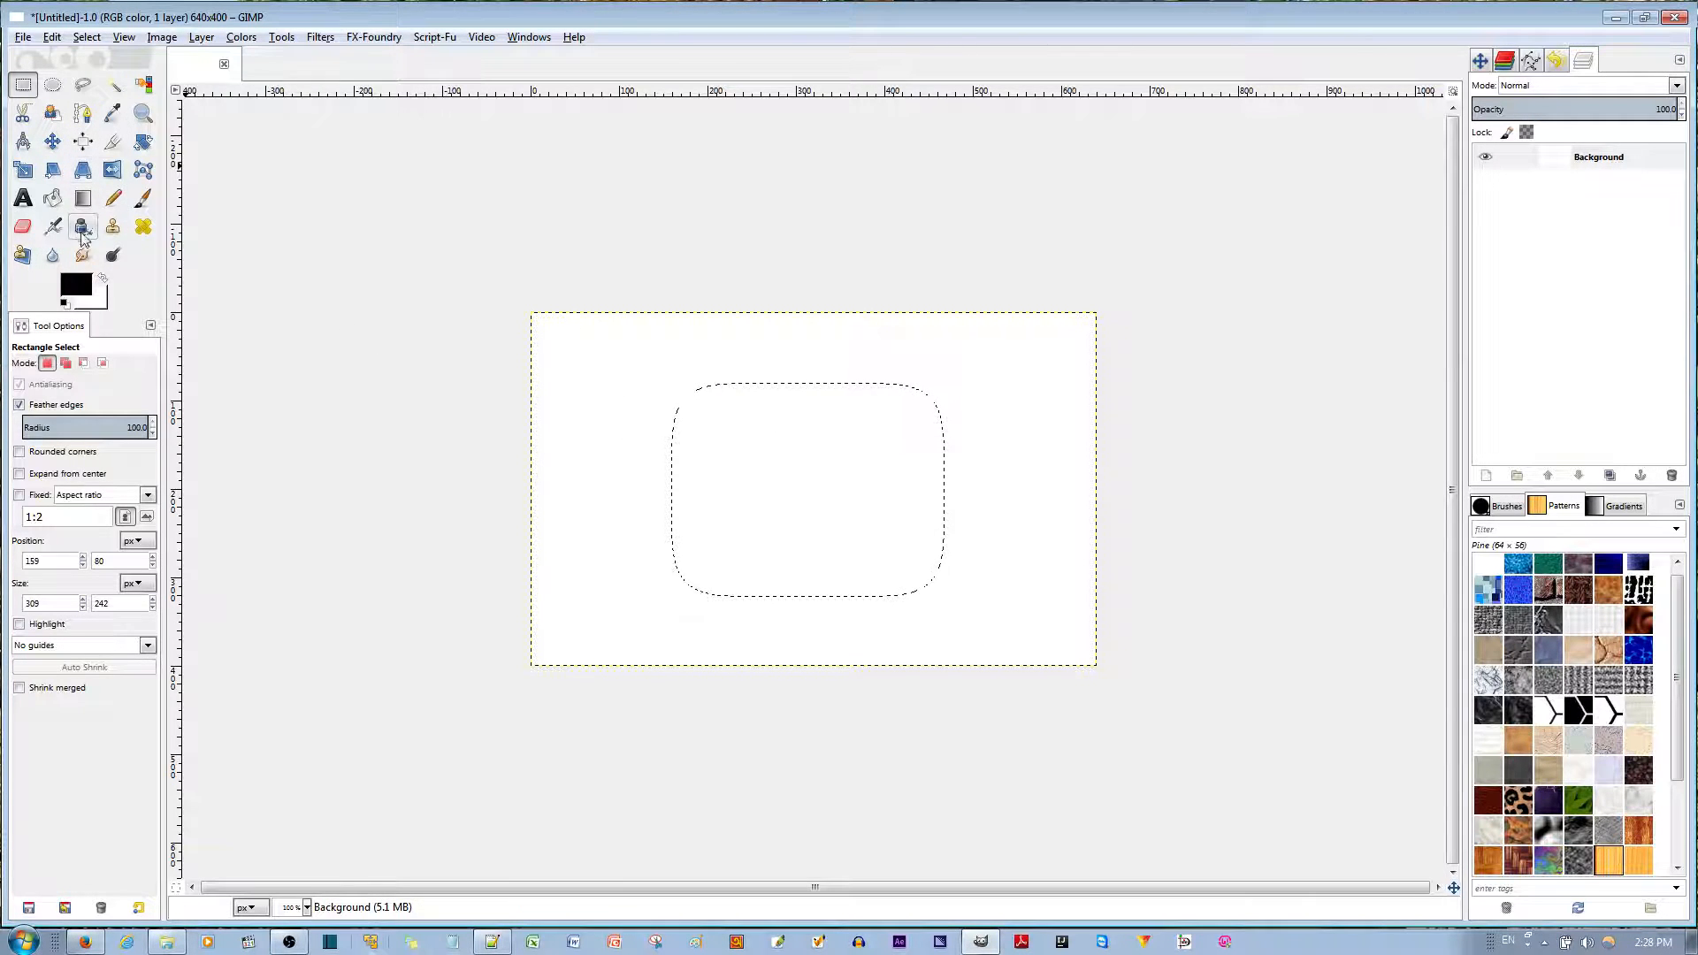
left_click(52, 199)
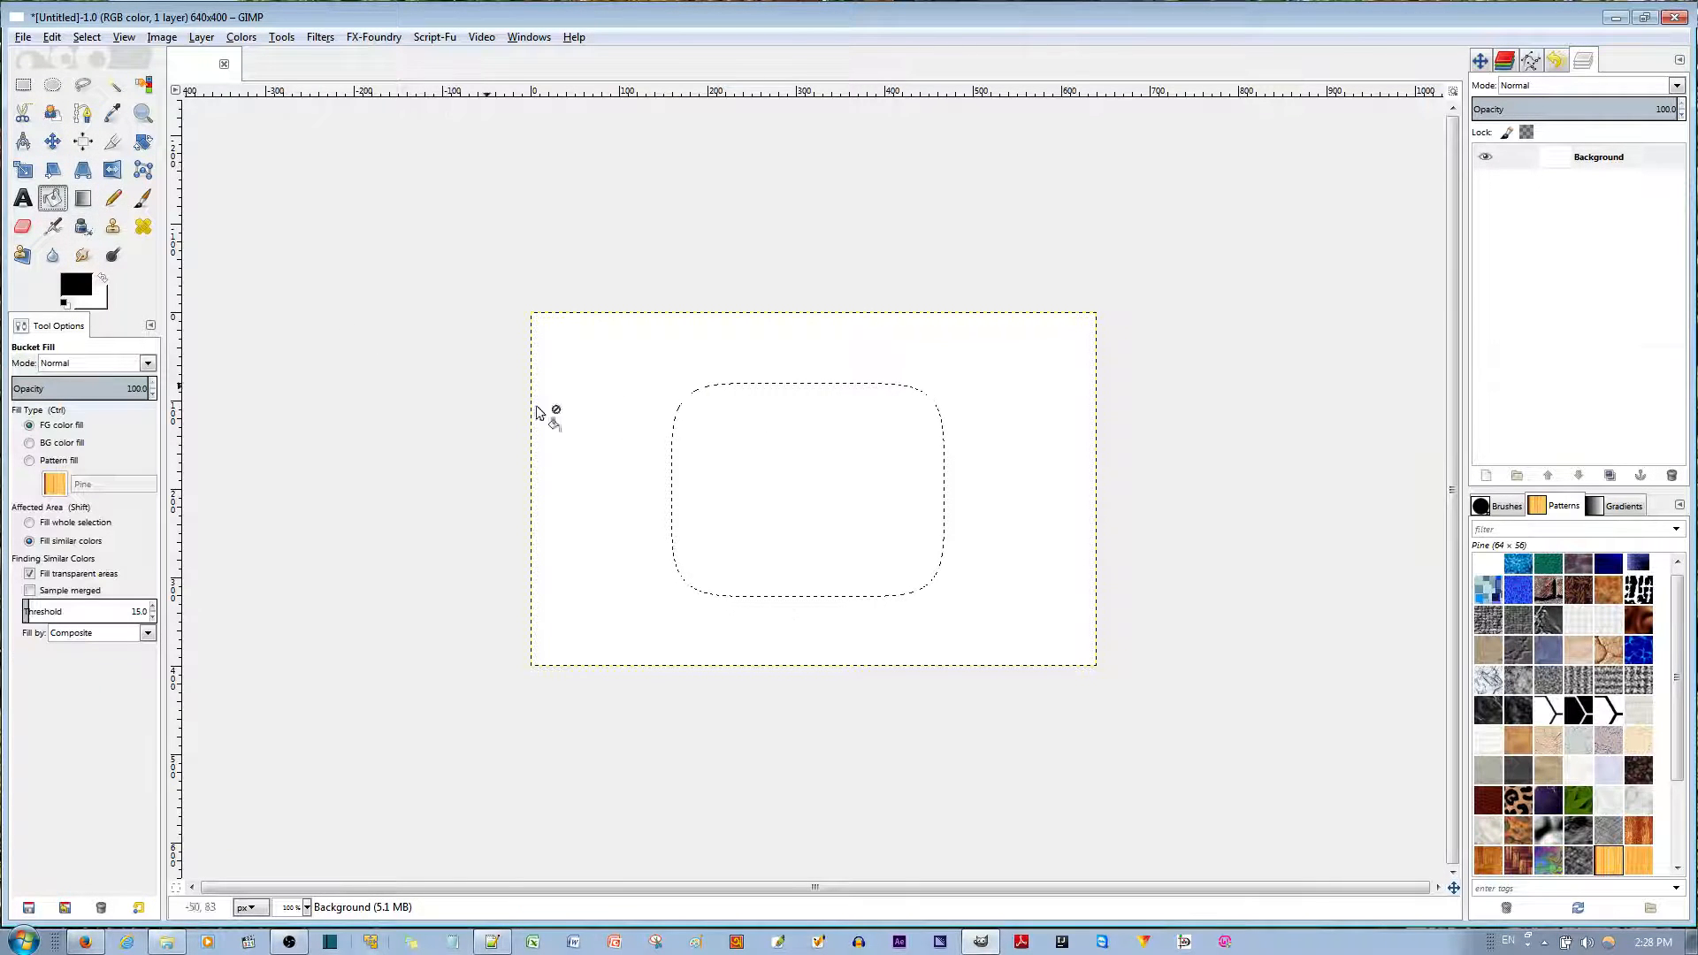
left_click(806, 492)
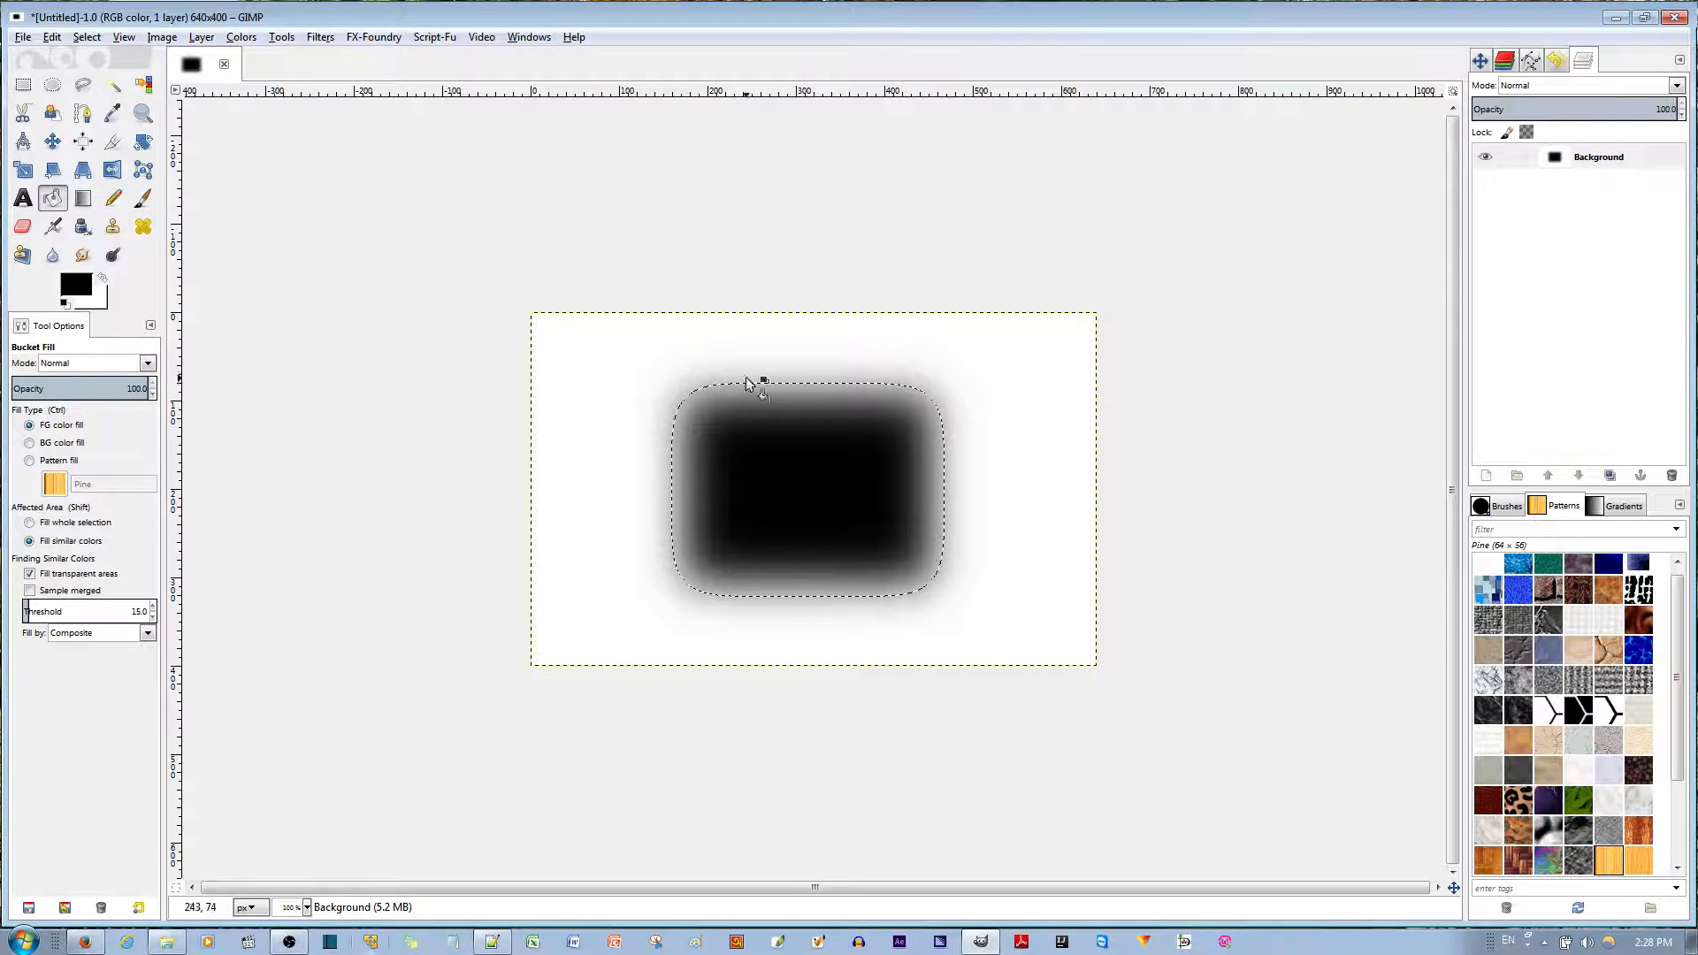
Switch Rectangle Select from feathered edges to rounded corners and undo back to the blank canvas.
left_click(23, 84)
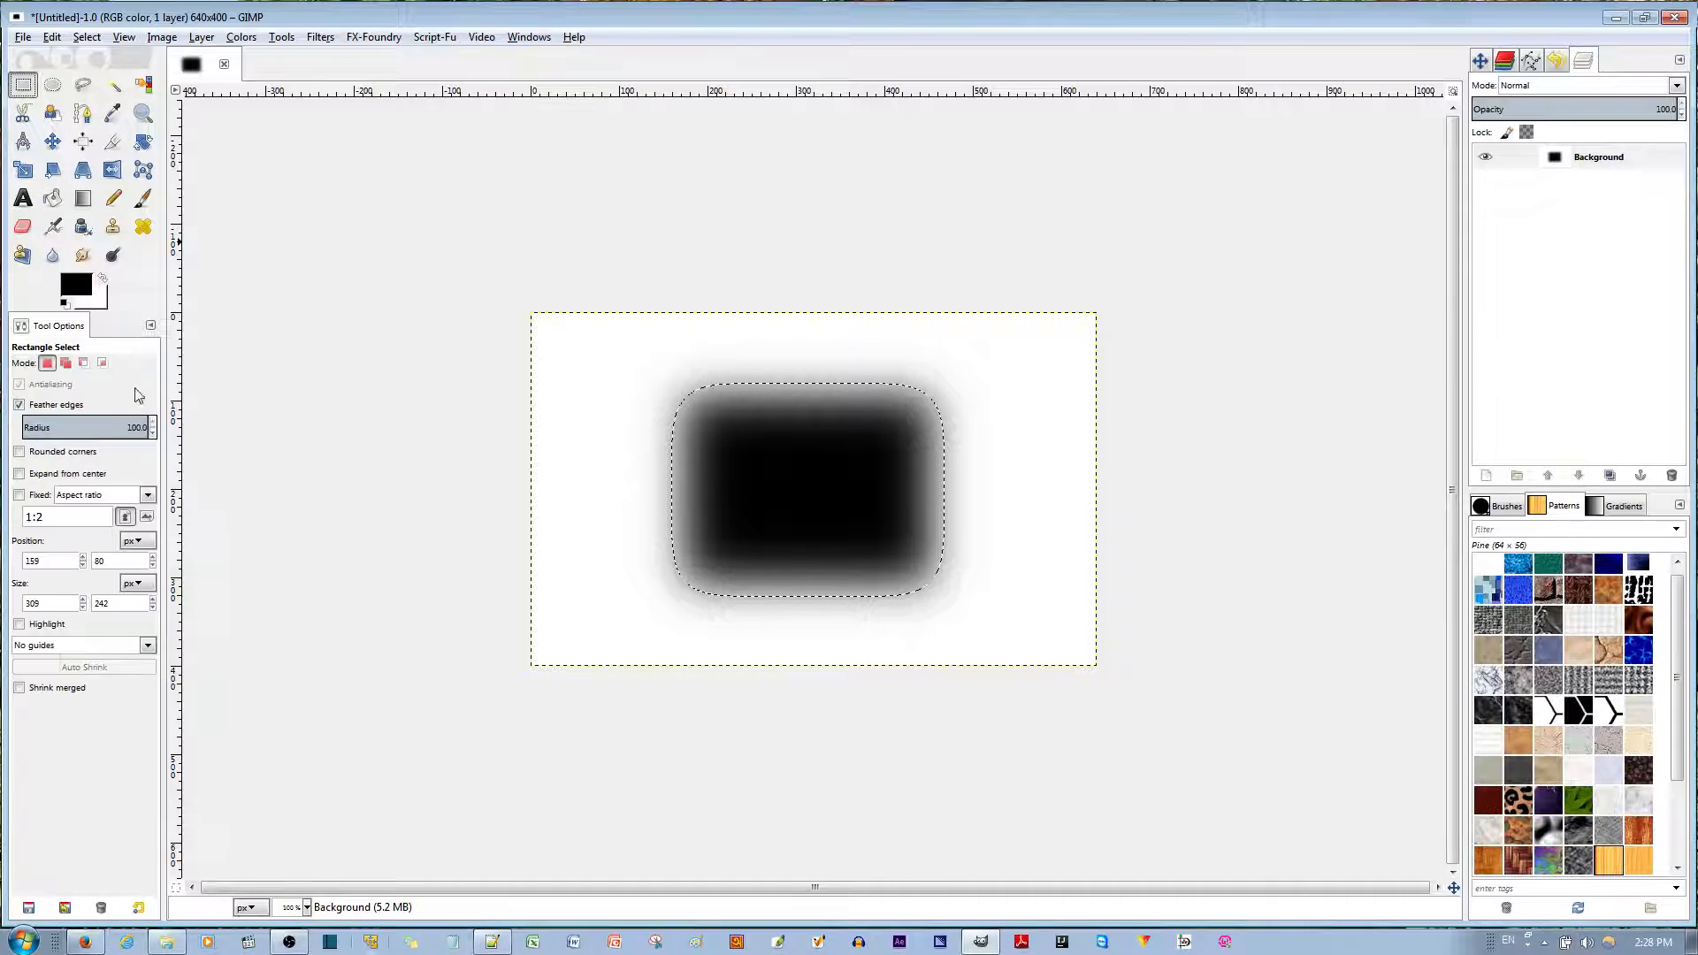
left_click(18, 405)
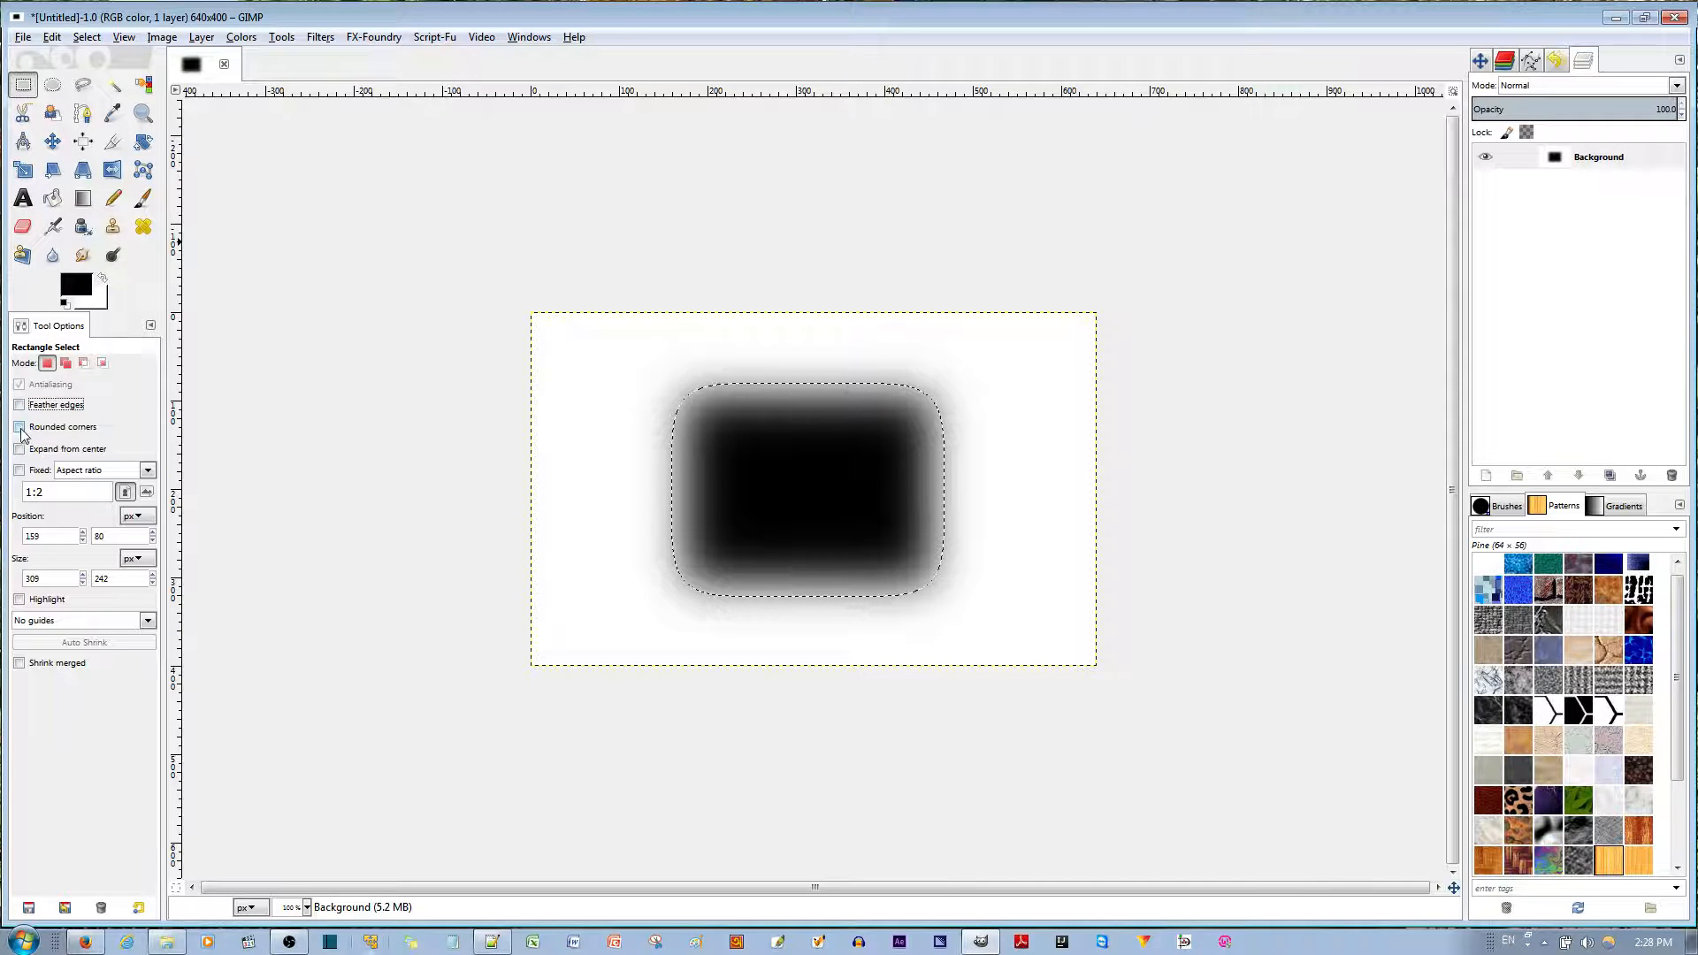
left_click(31, 429)
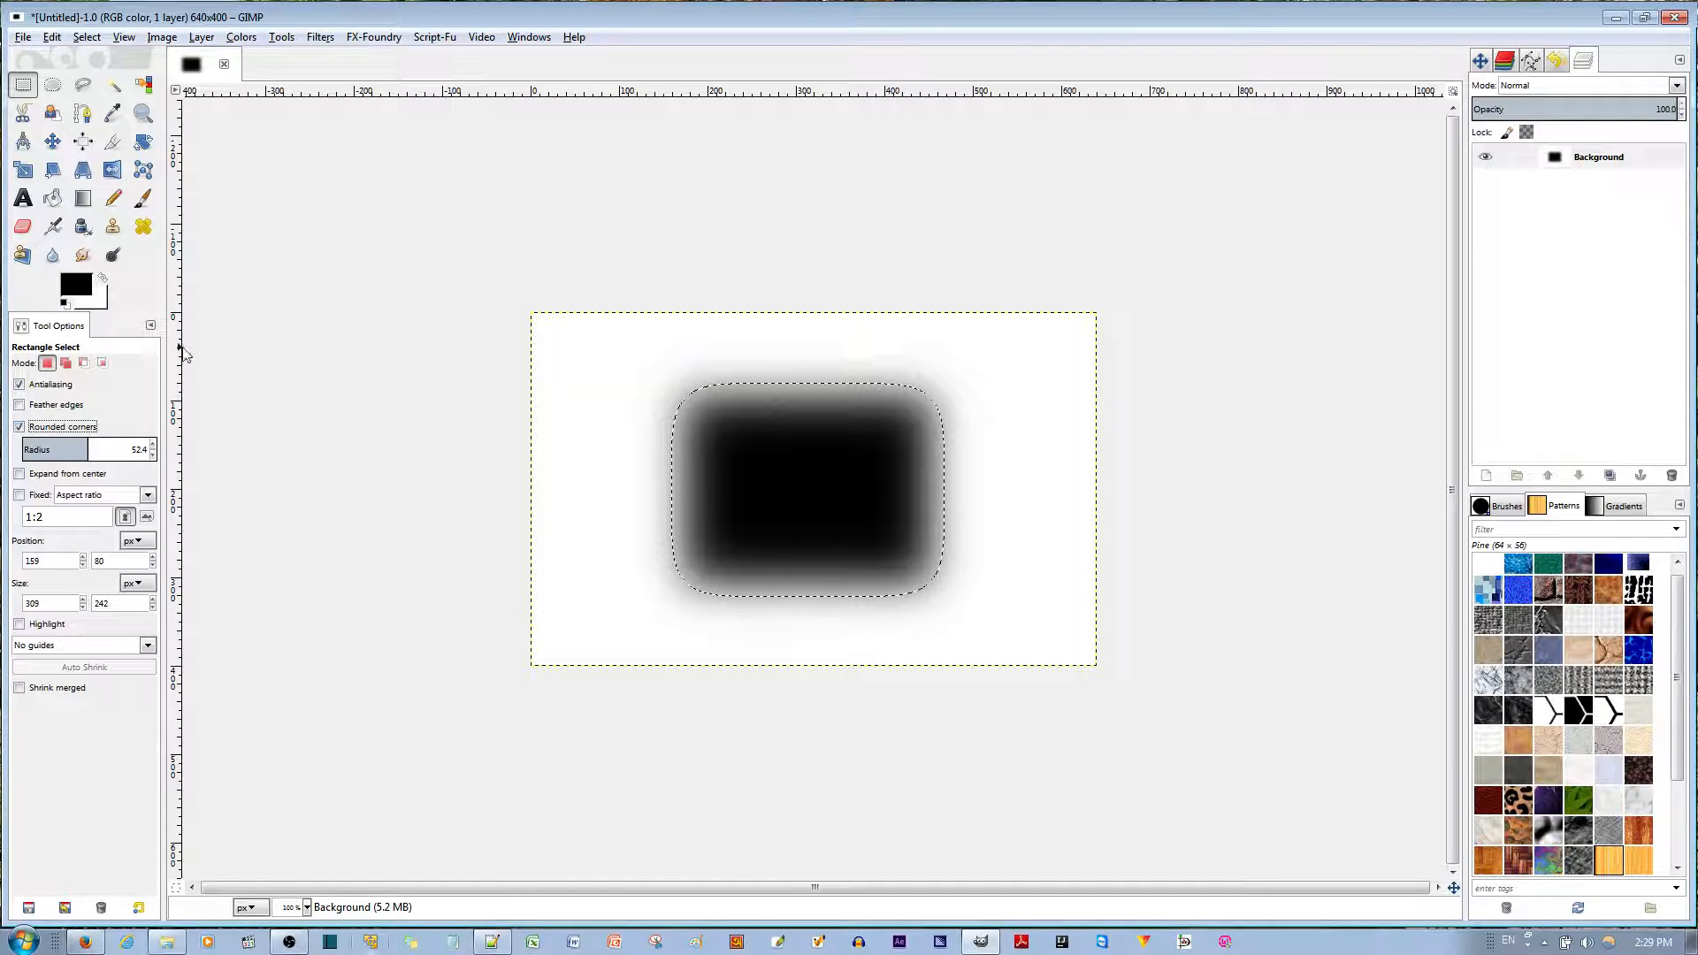
left_click(648, 391)
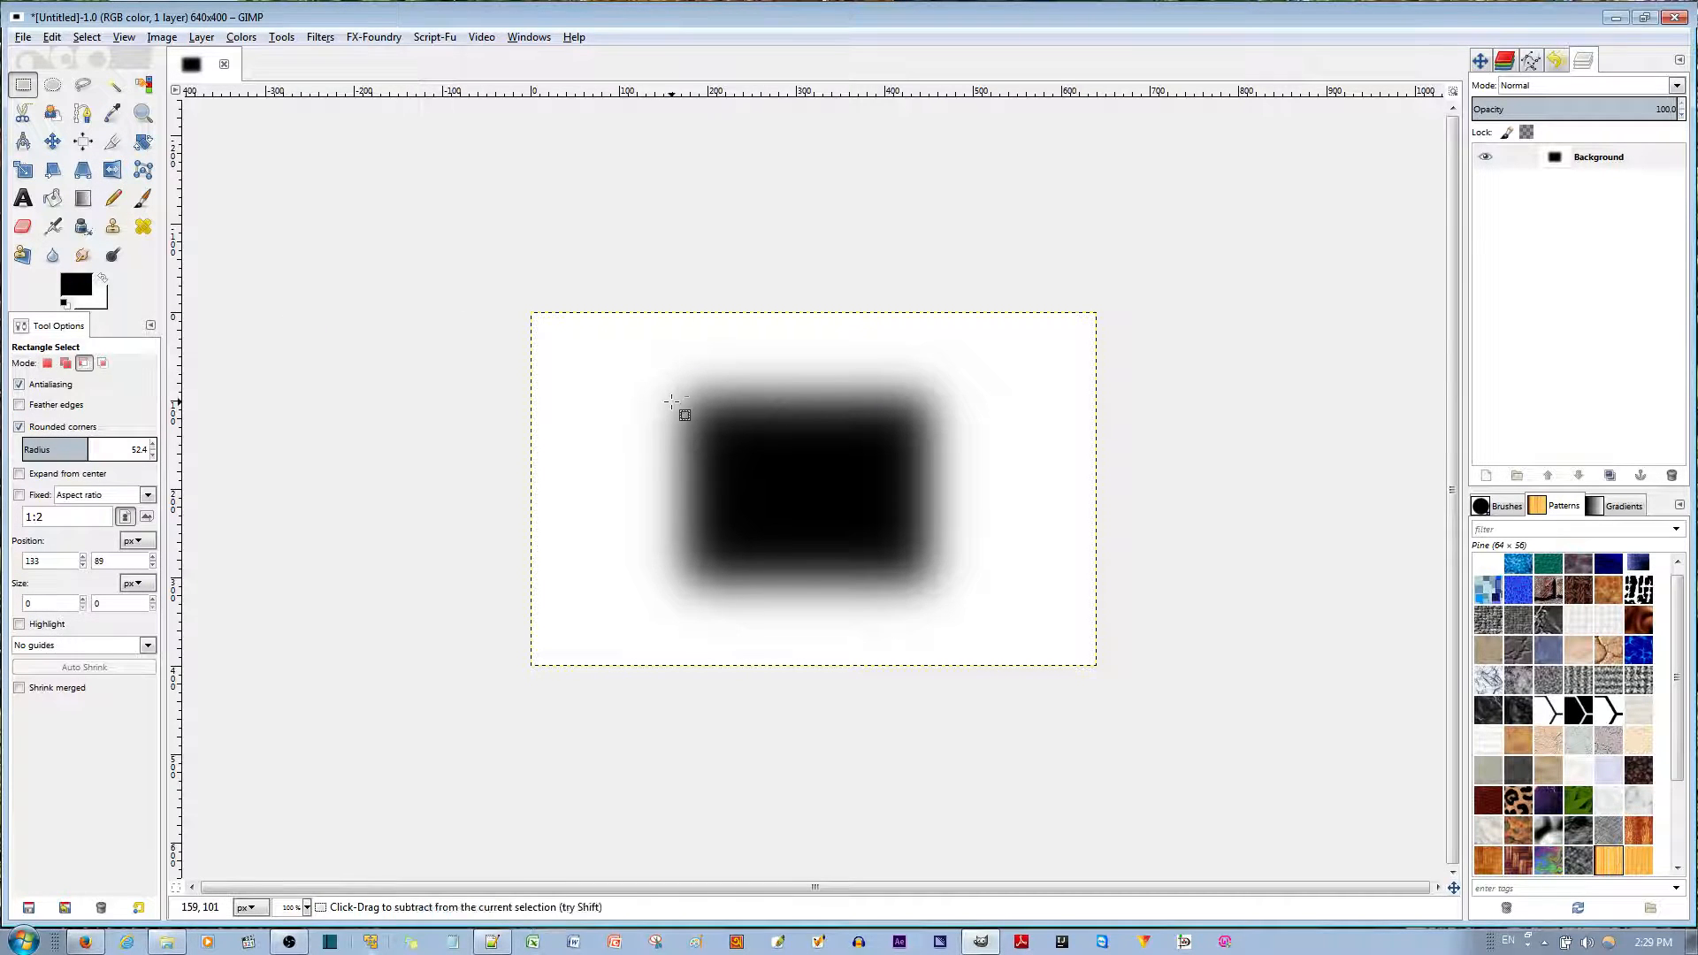
key("ctrl+z")
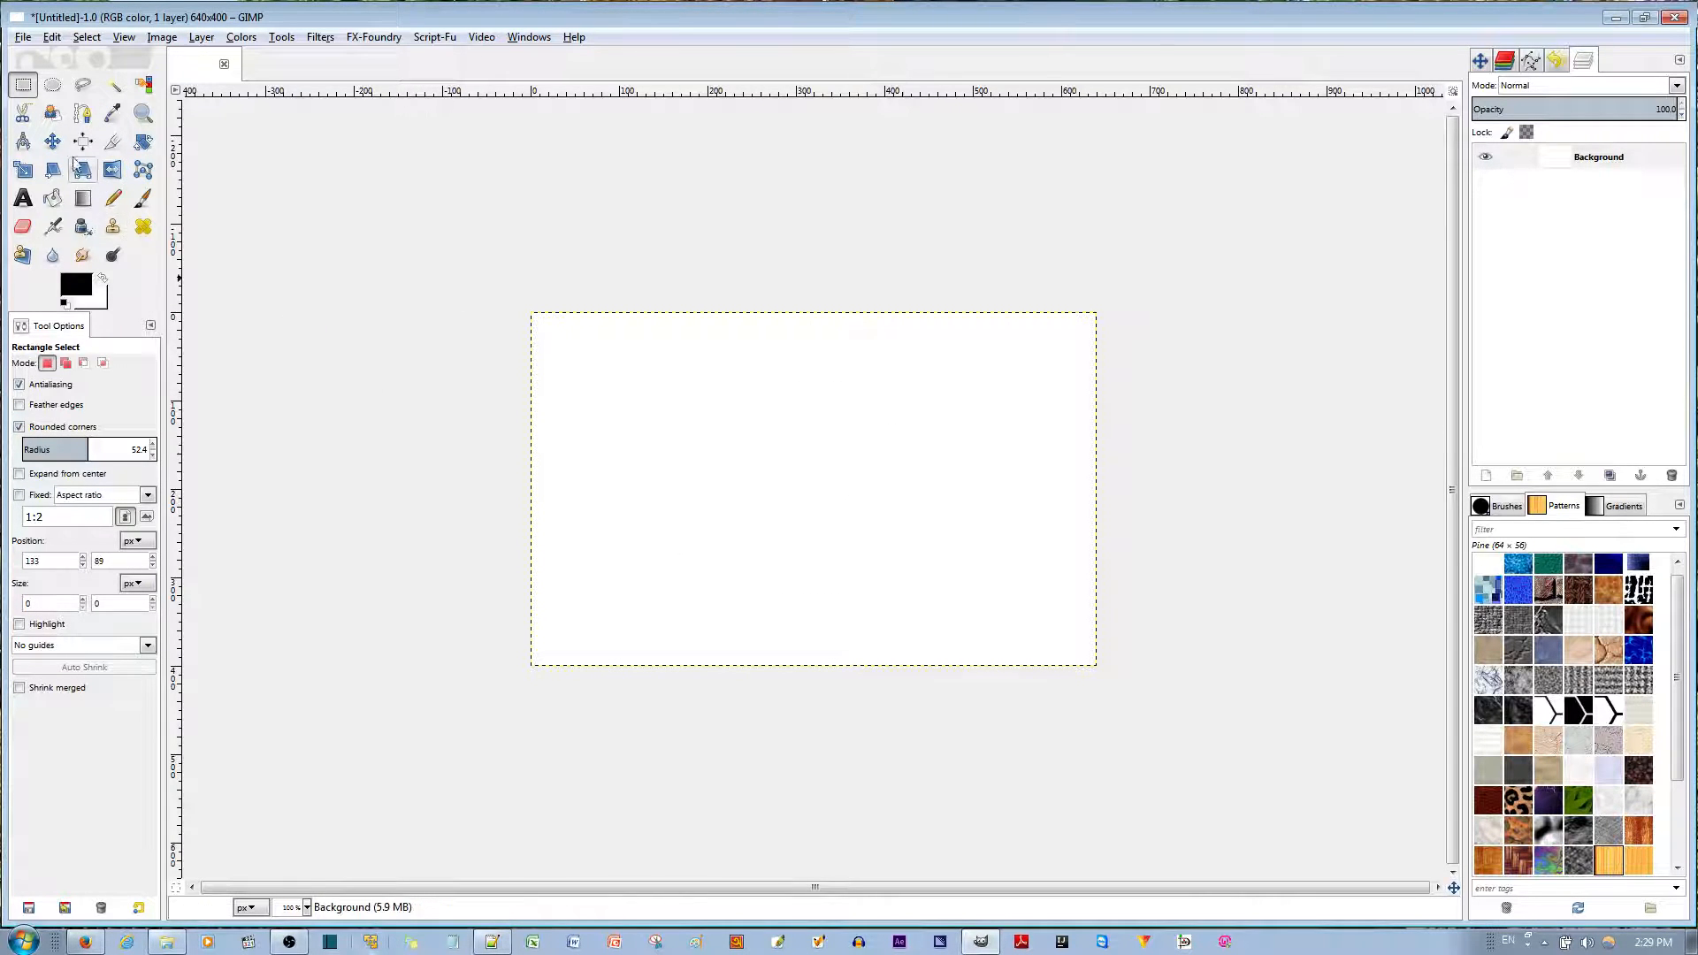
Select a rounded-corner rectangle of about 297 × 225 px in the canvas and fill it with black.
left_click_drag(704, 386, 967, 585)
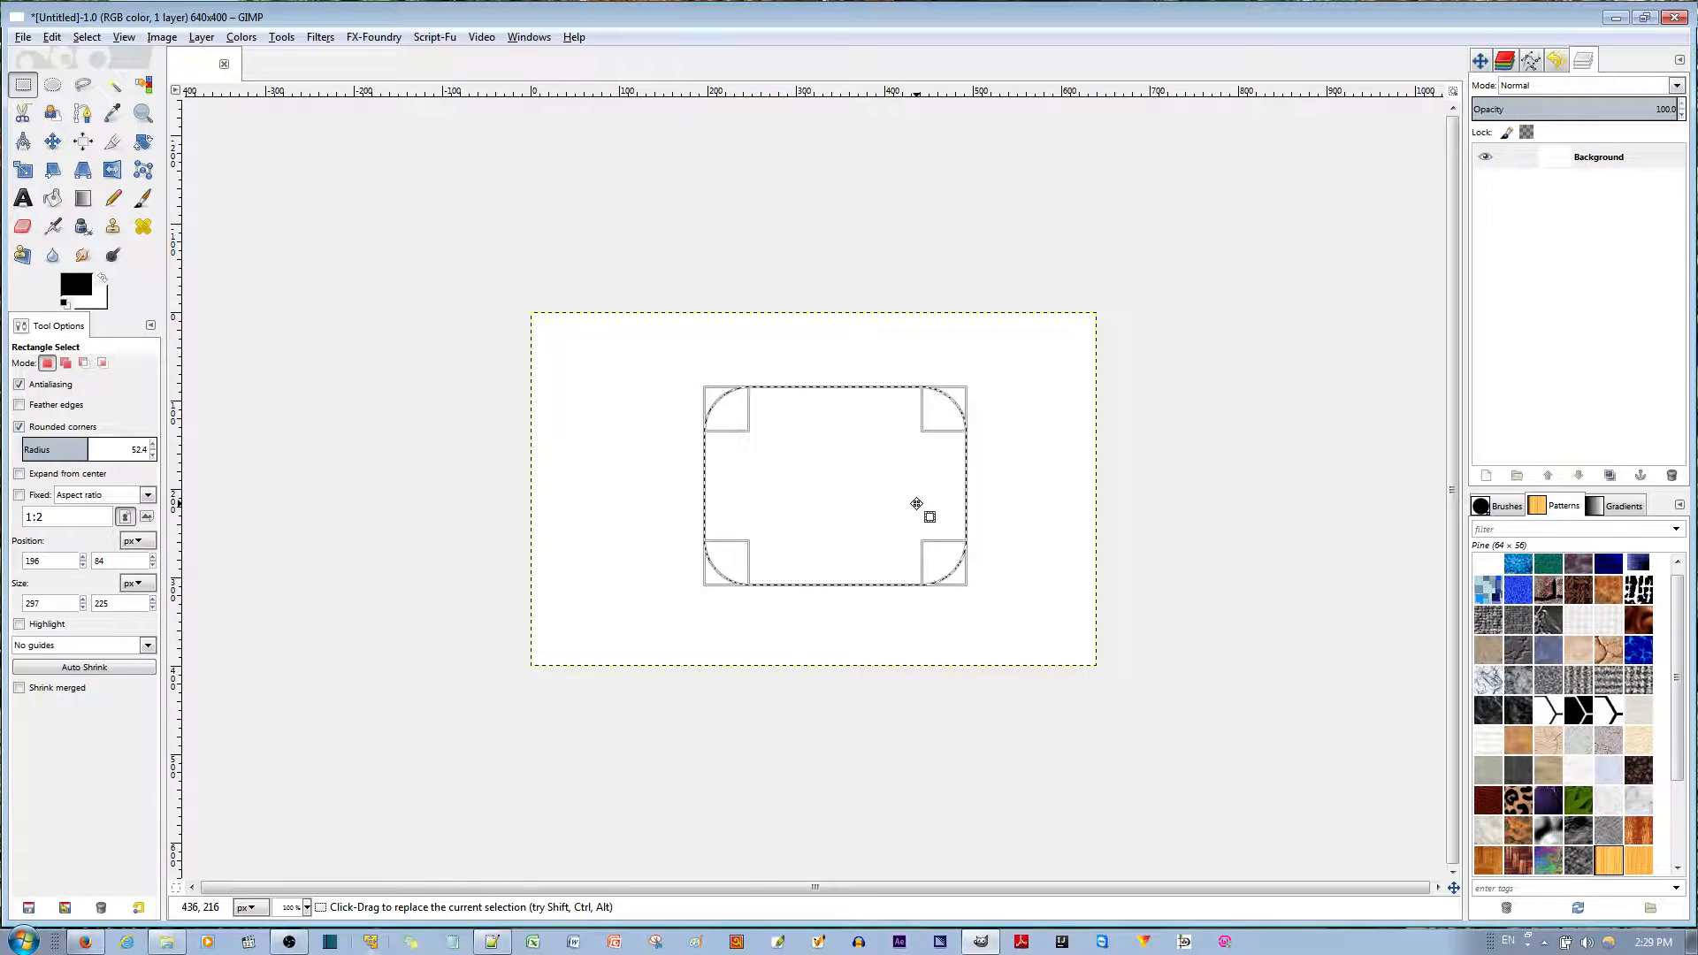
left_click(826, 463)
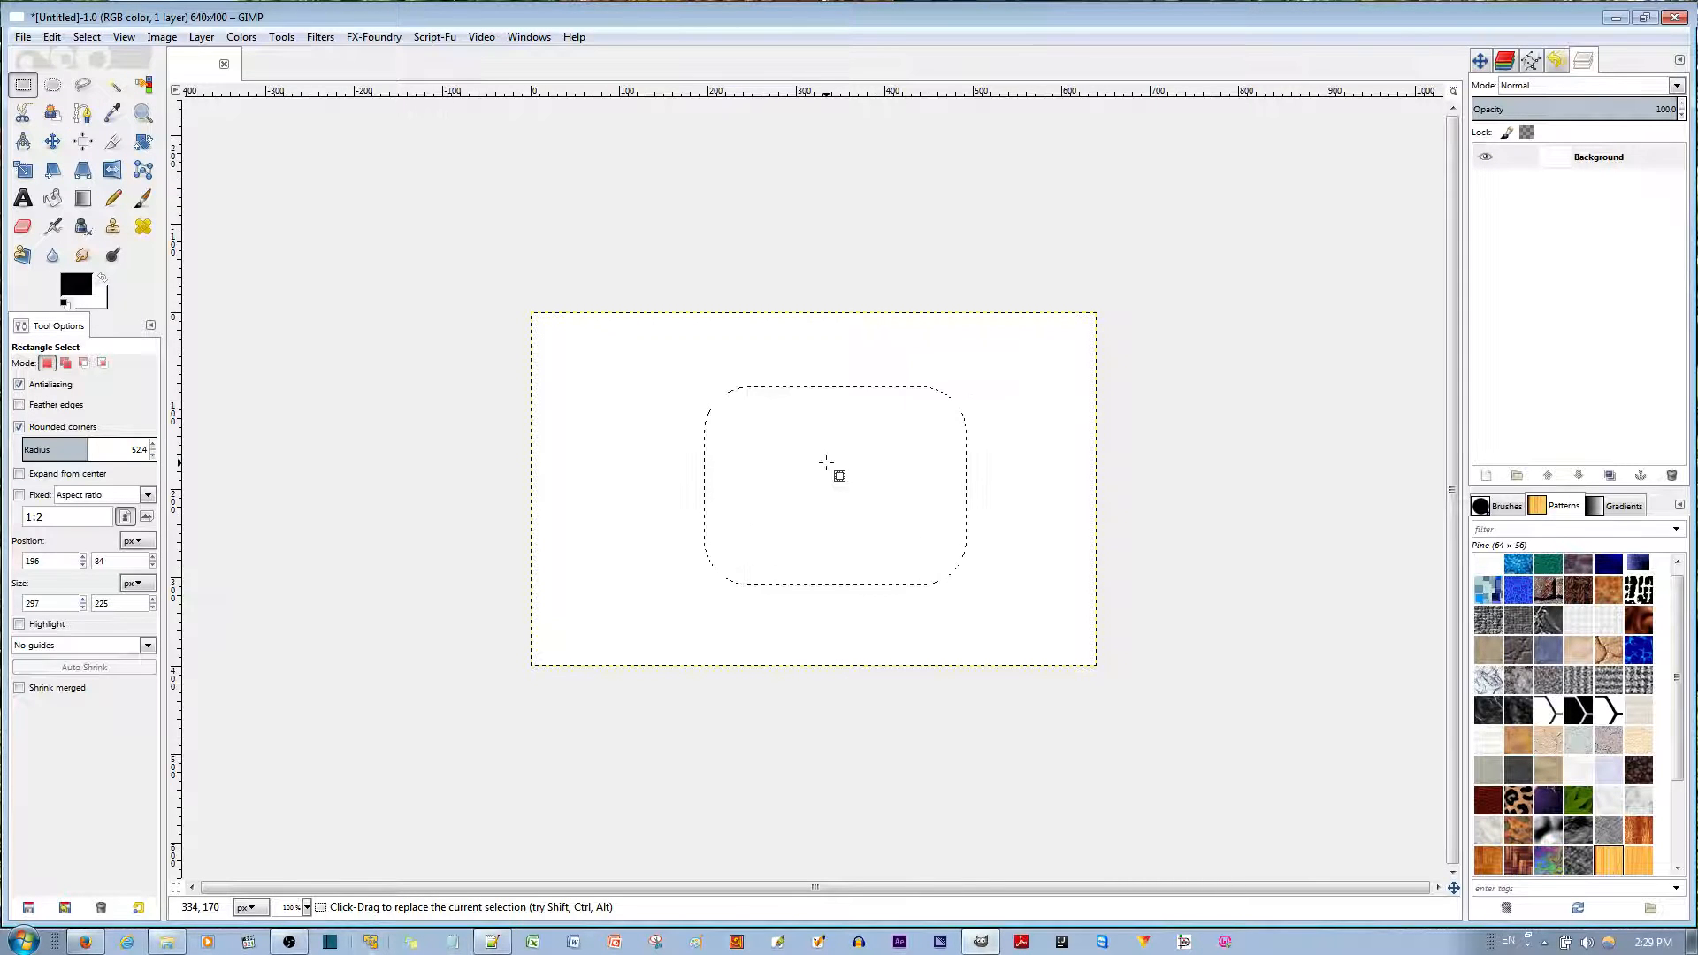
left_click(52, 197)
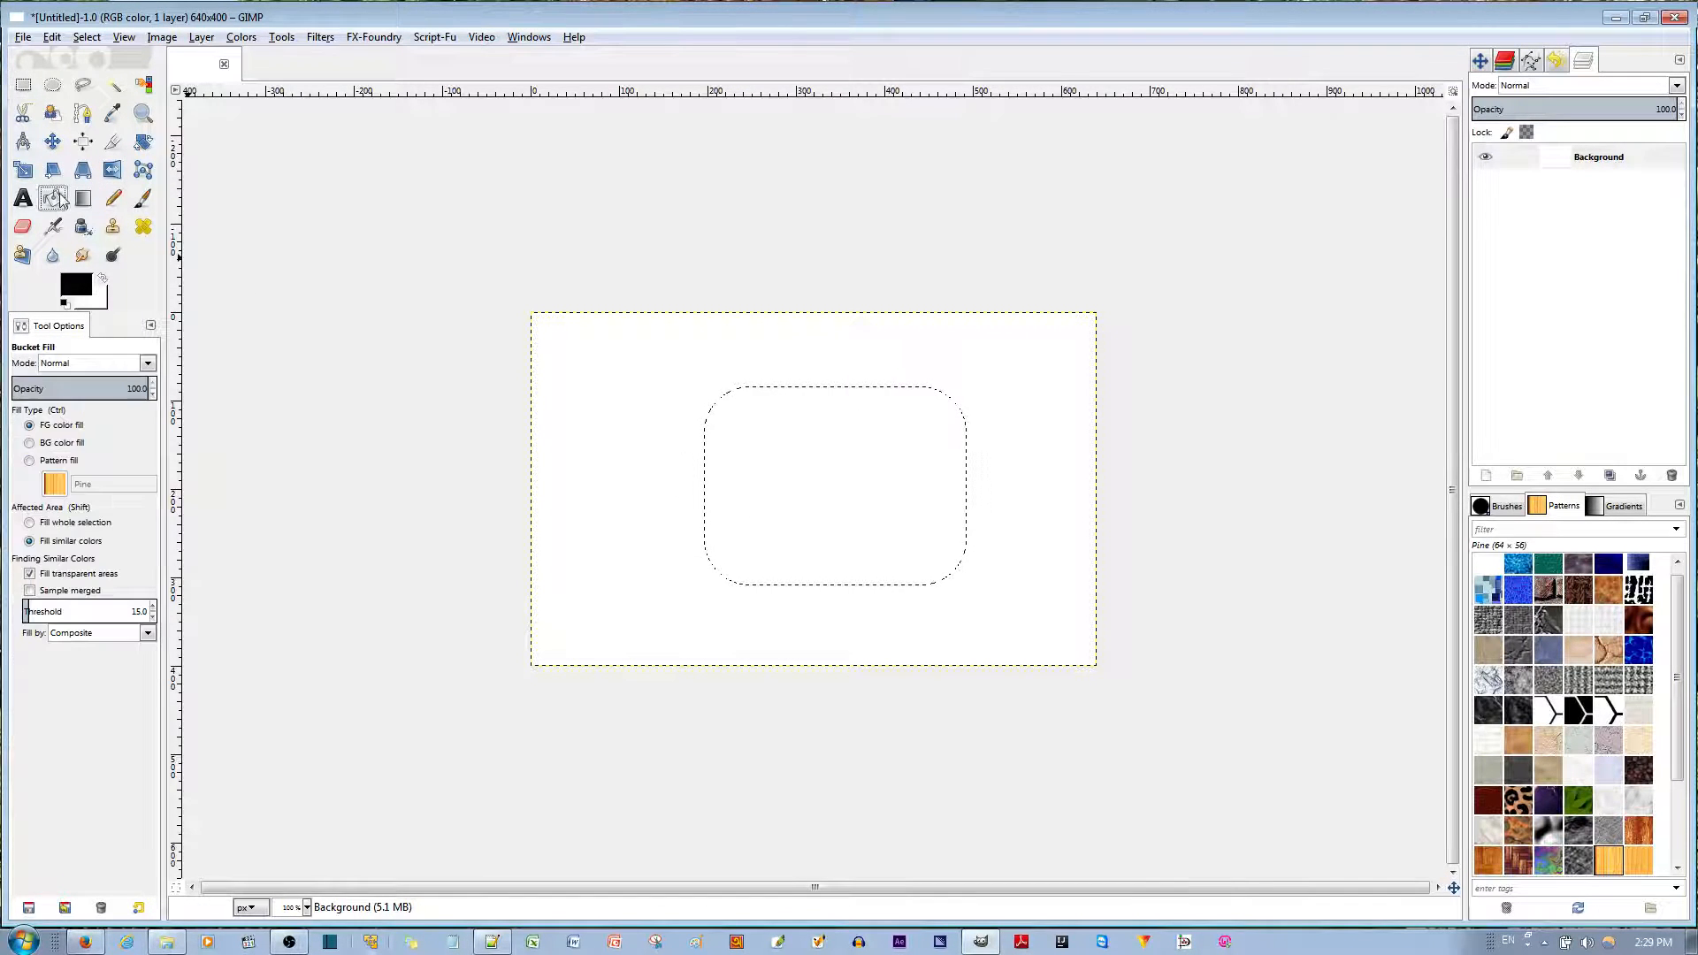
left_click(851, 472)
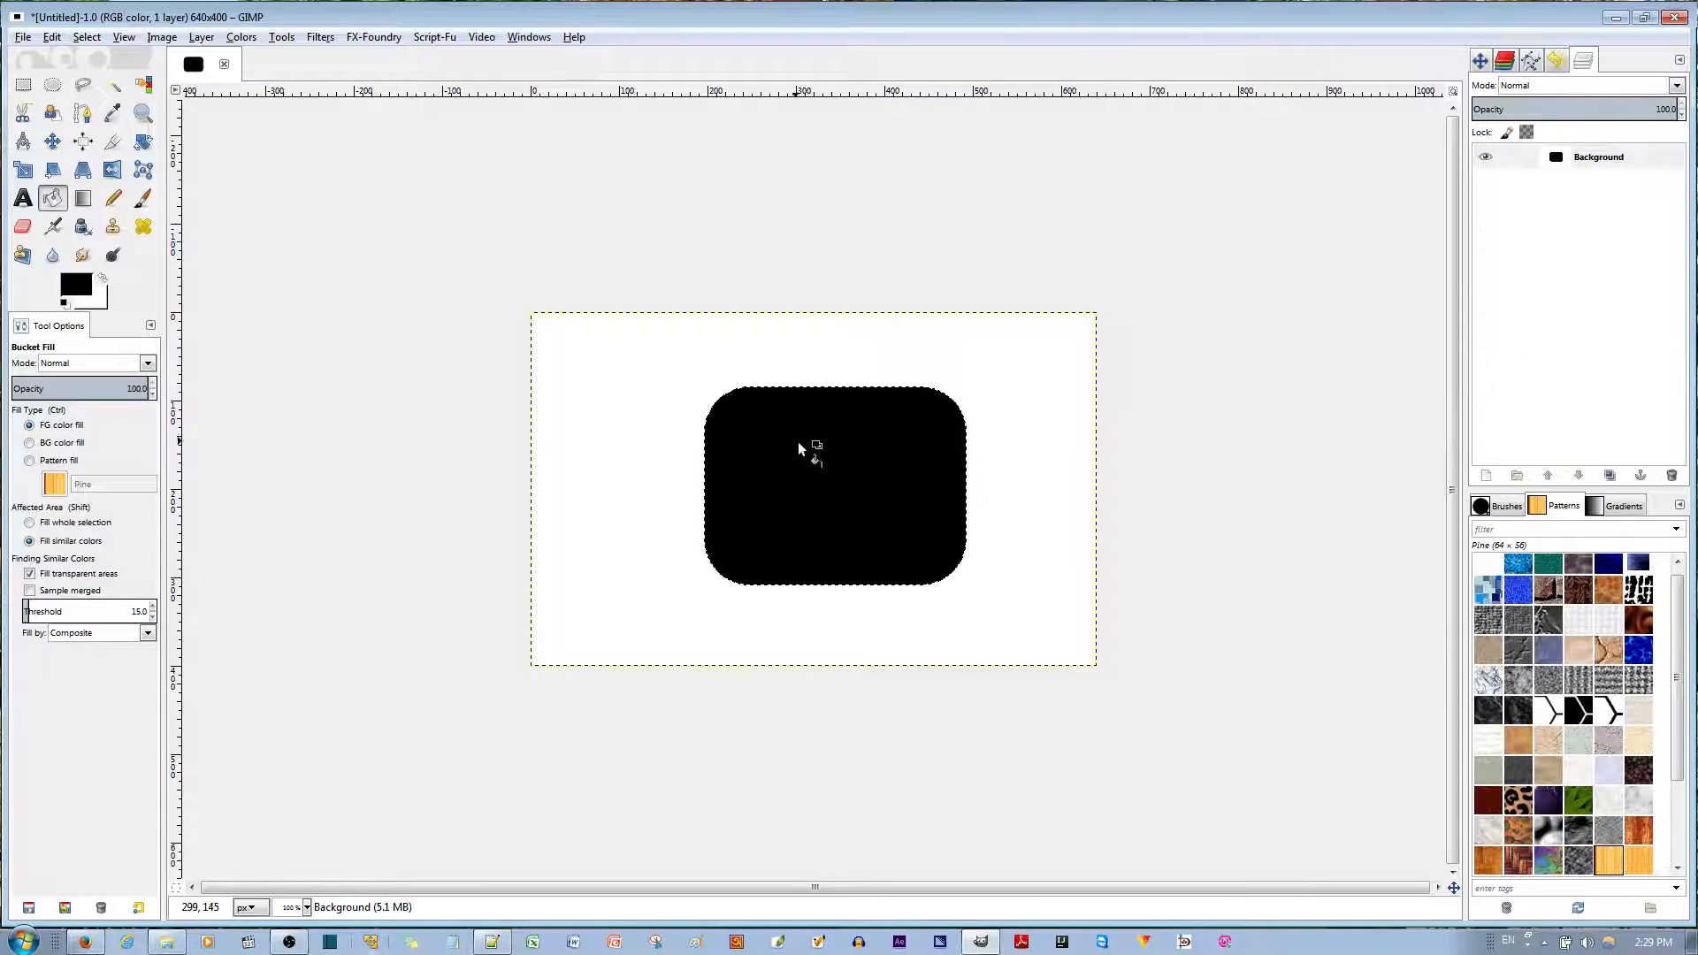
Undo the black fill and the rounded selection, keeping Rectangle Select as the active tool.
key("ctrl+z")
key("ctrl+z")
left_click(23, 85)
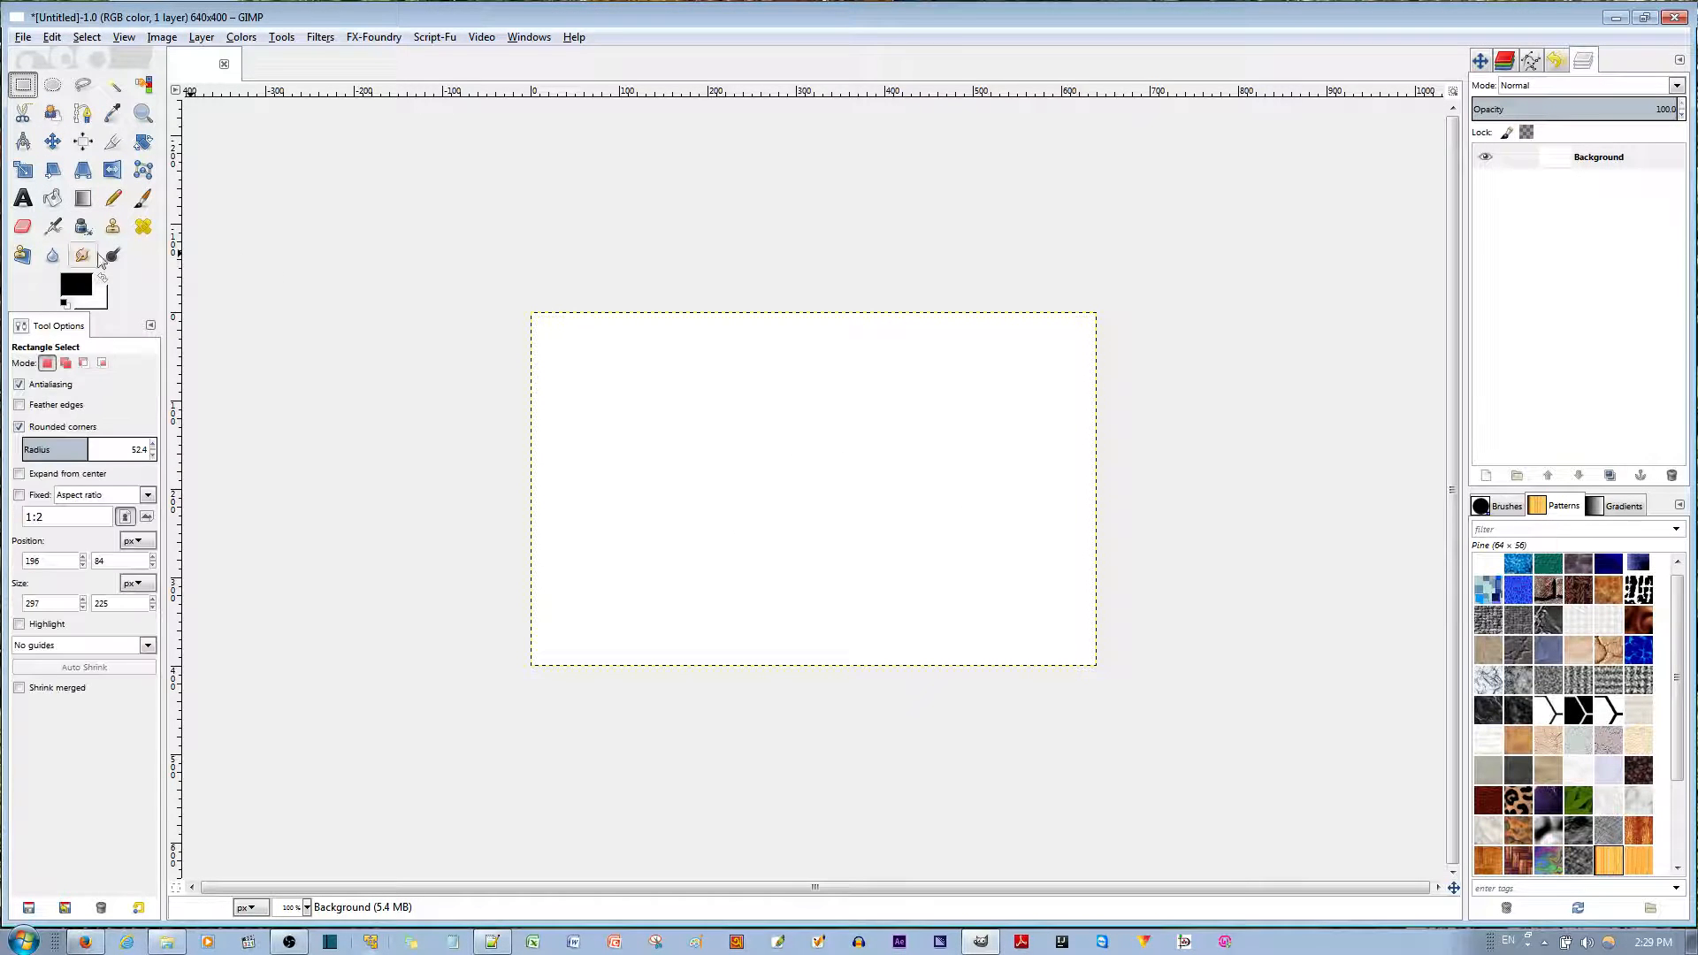
left_click(52, 85)
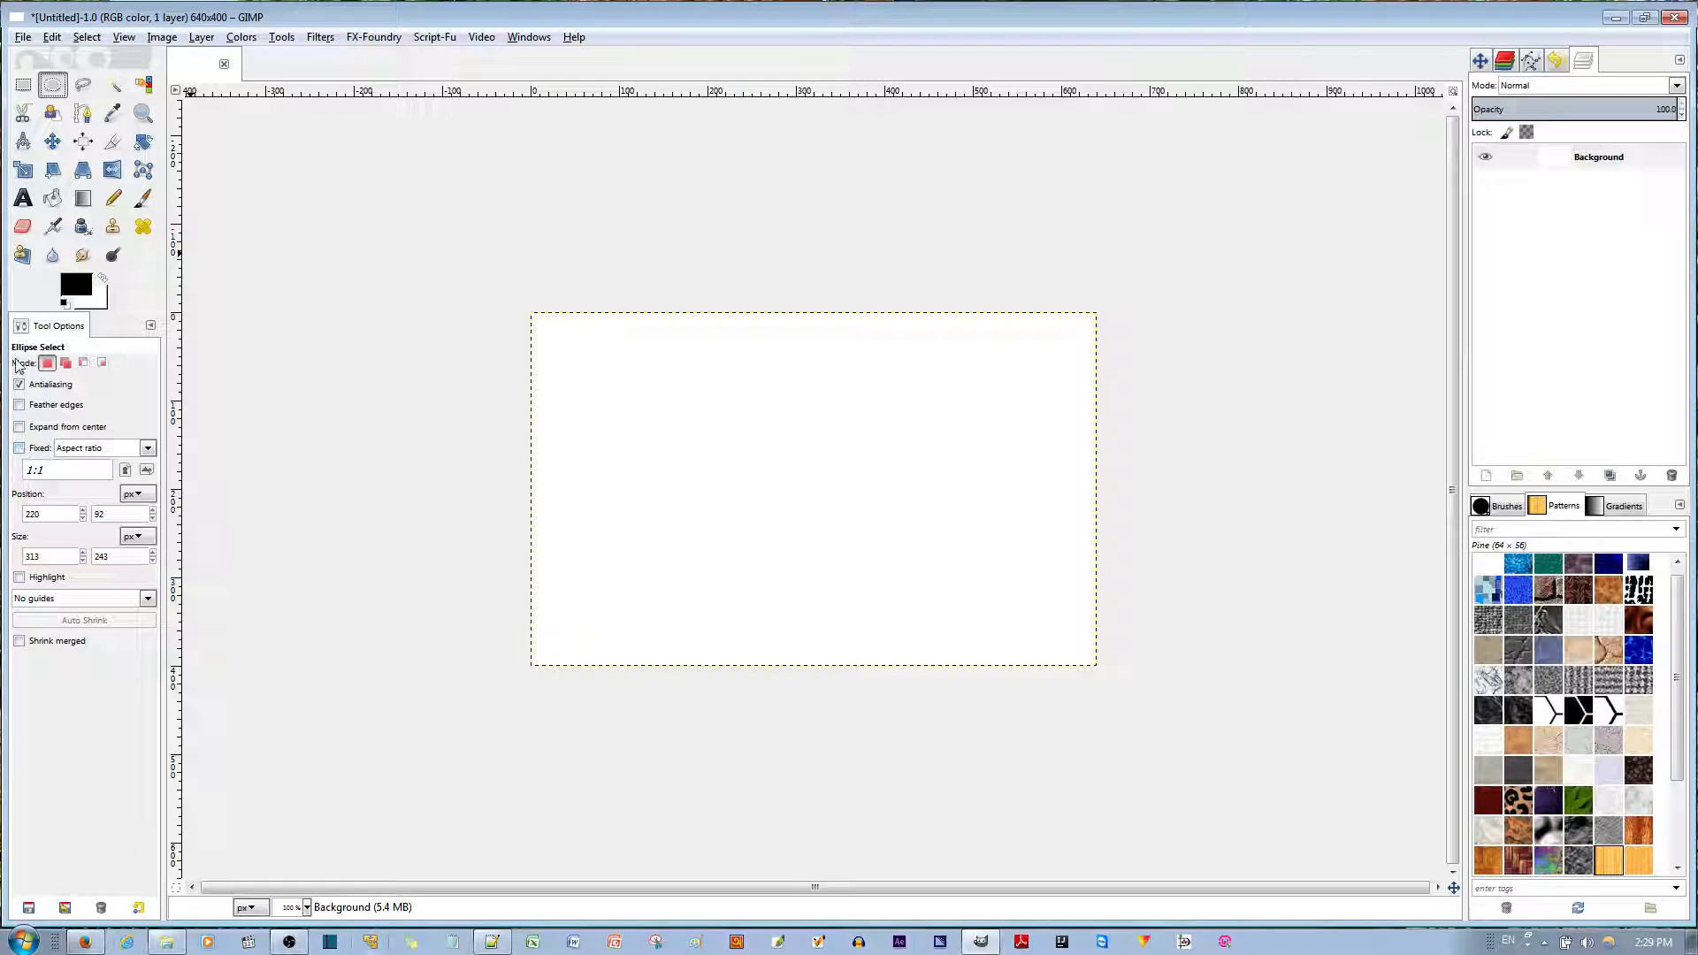
left_click(23, 85)
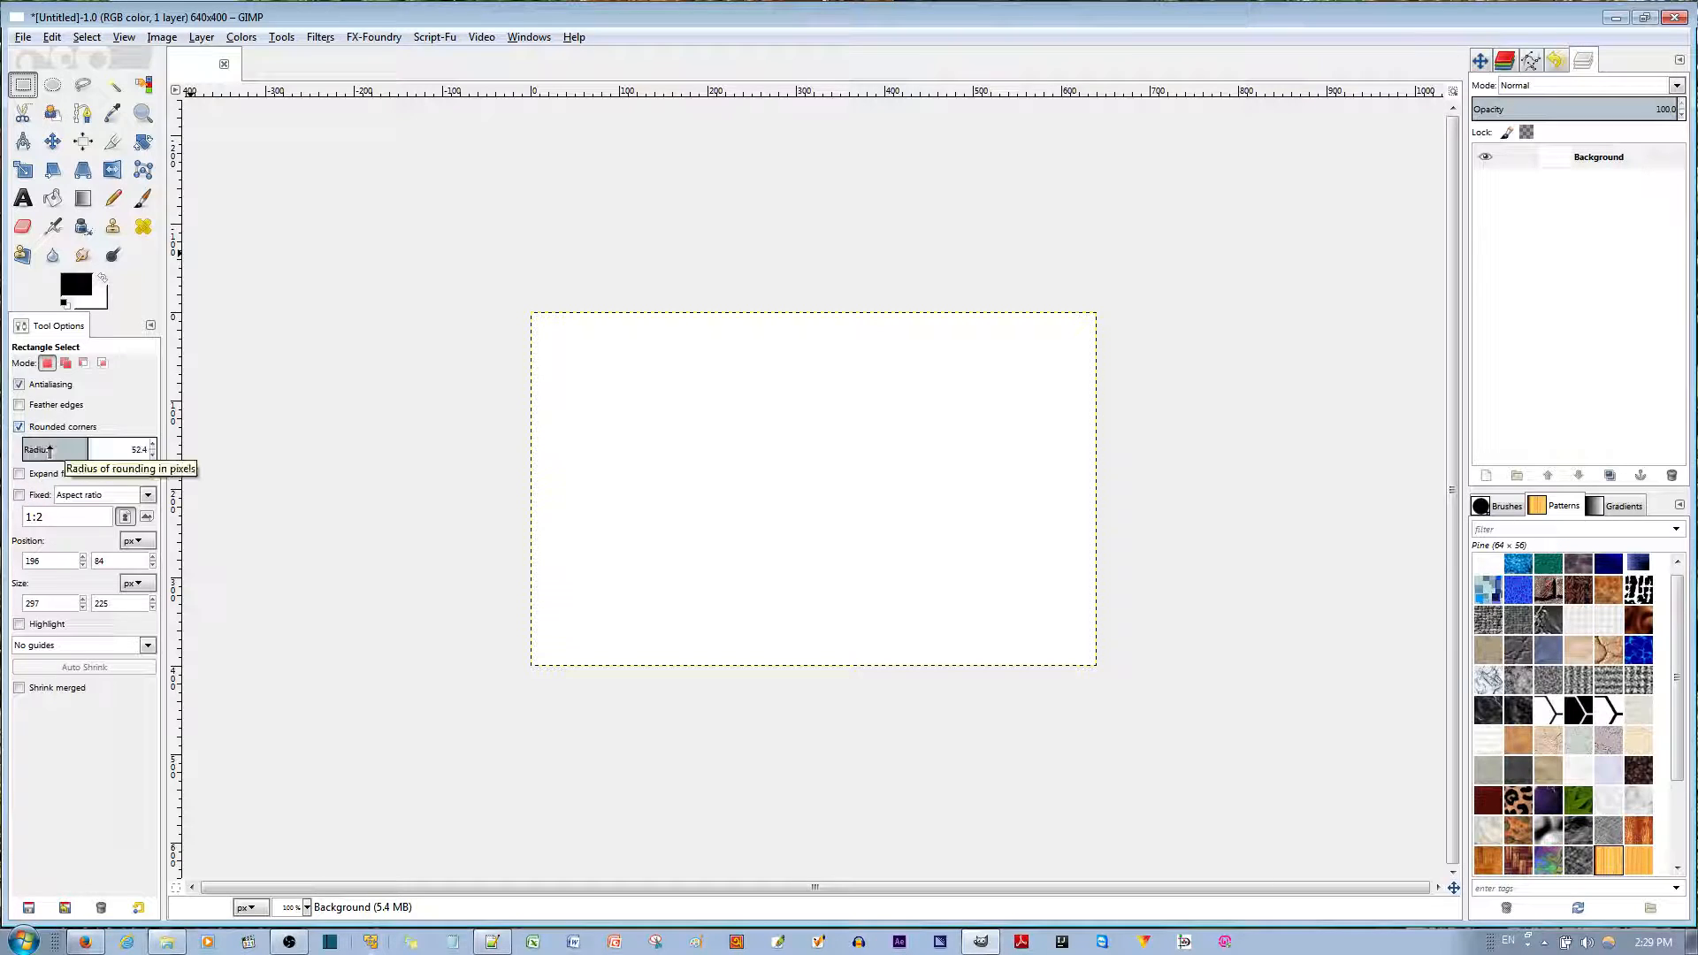
Raise the corner radius to about 86, draw a rounded selection of about 319 × 154 px and adjust its radius.
left_click_drag(38, 452, 134, 454)
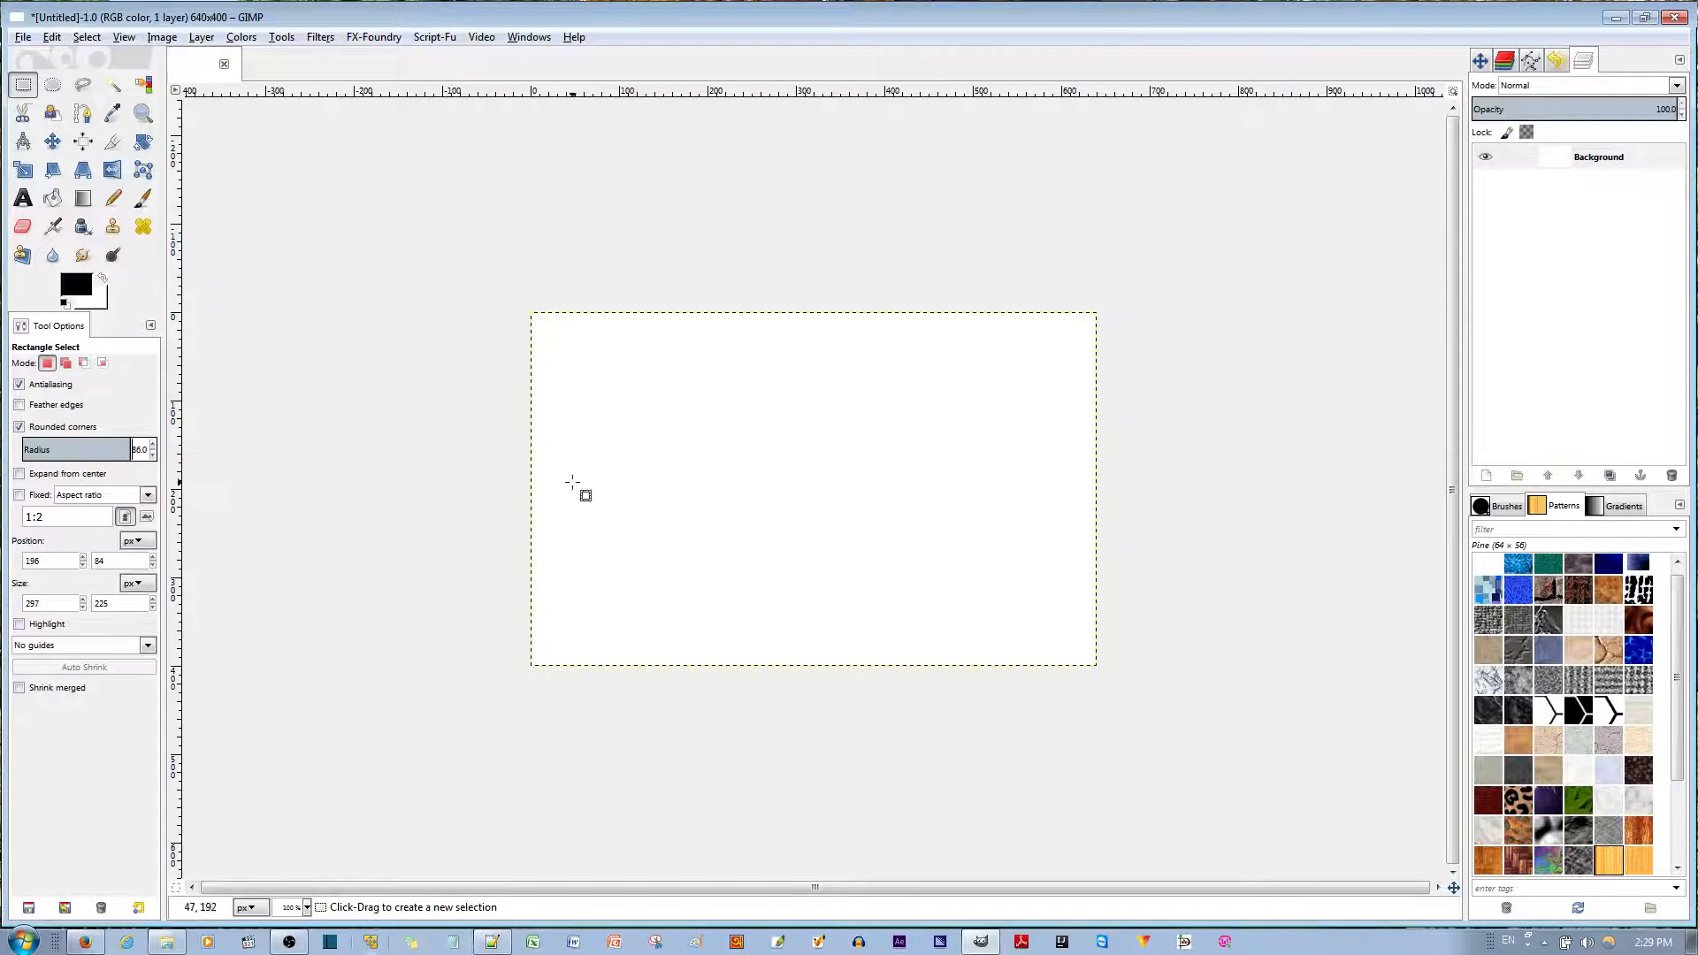
left_click_drag(669, 418, 951, 554)
mouse_move(104, 451)
left_mouse_down()
mouse_move(67, 449)
mouse_move(134, 453)
left_mouse_up()
Turn off Rounded corners, turn on Expand from center and clear the current selection.
left_click(20, 427)
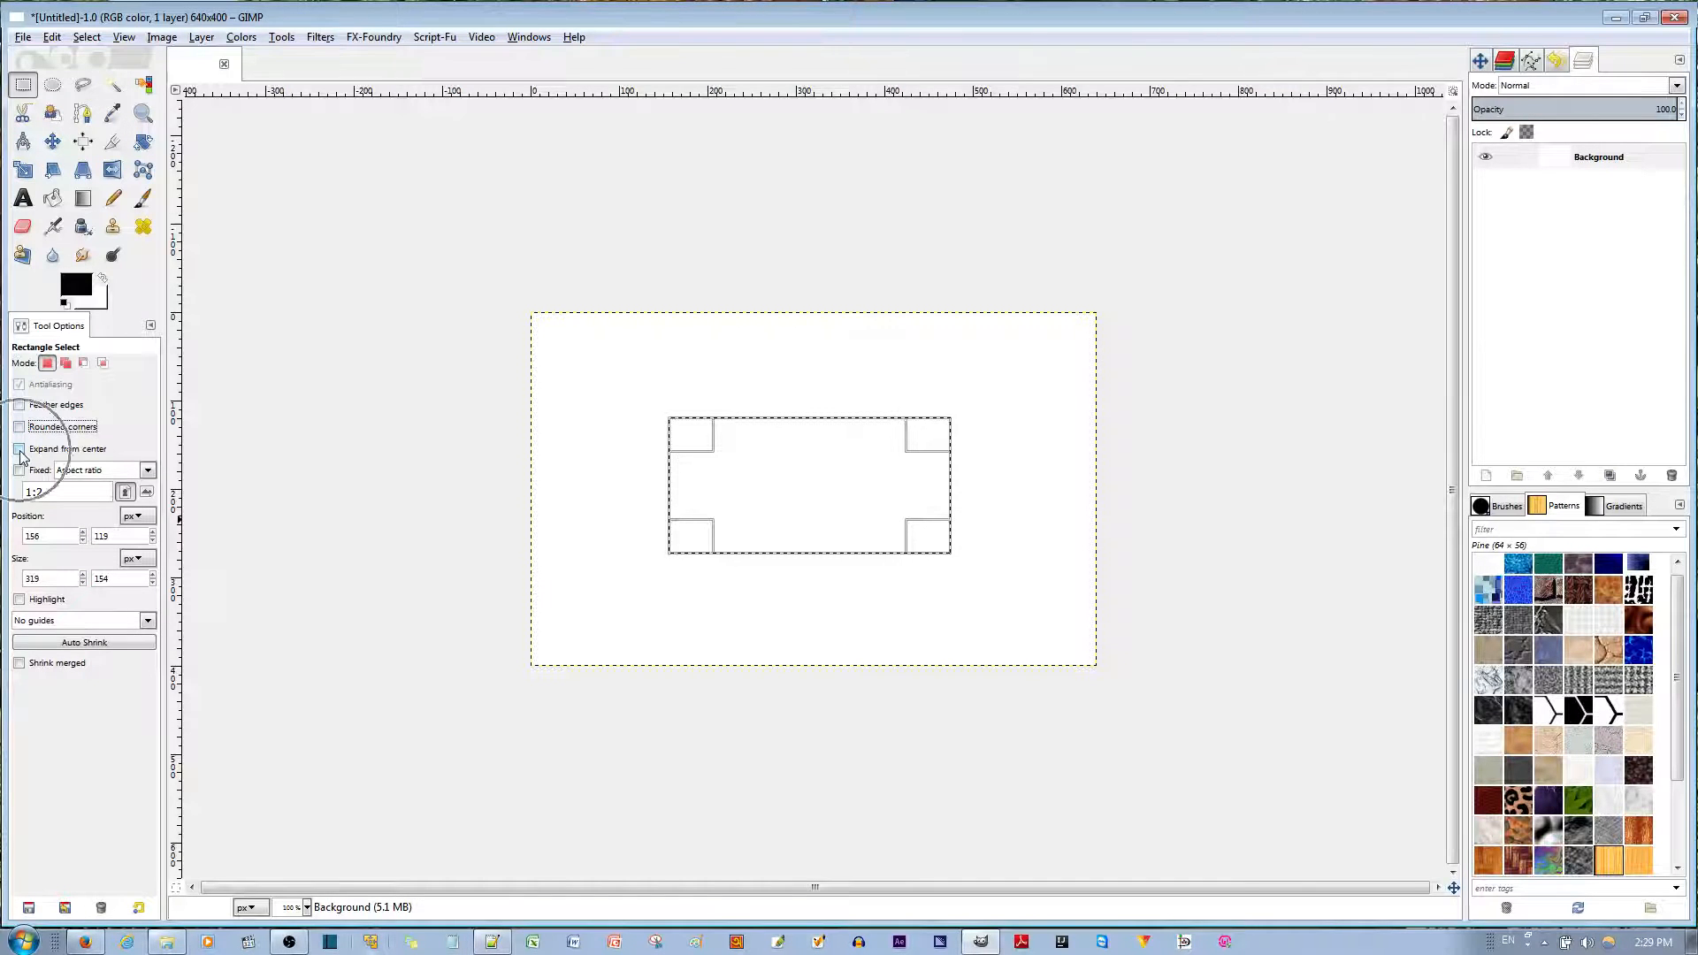
left_click(19, 450)
left_click(774, 598)
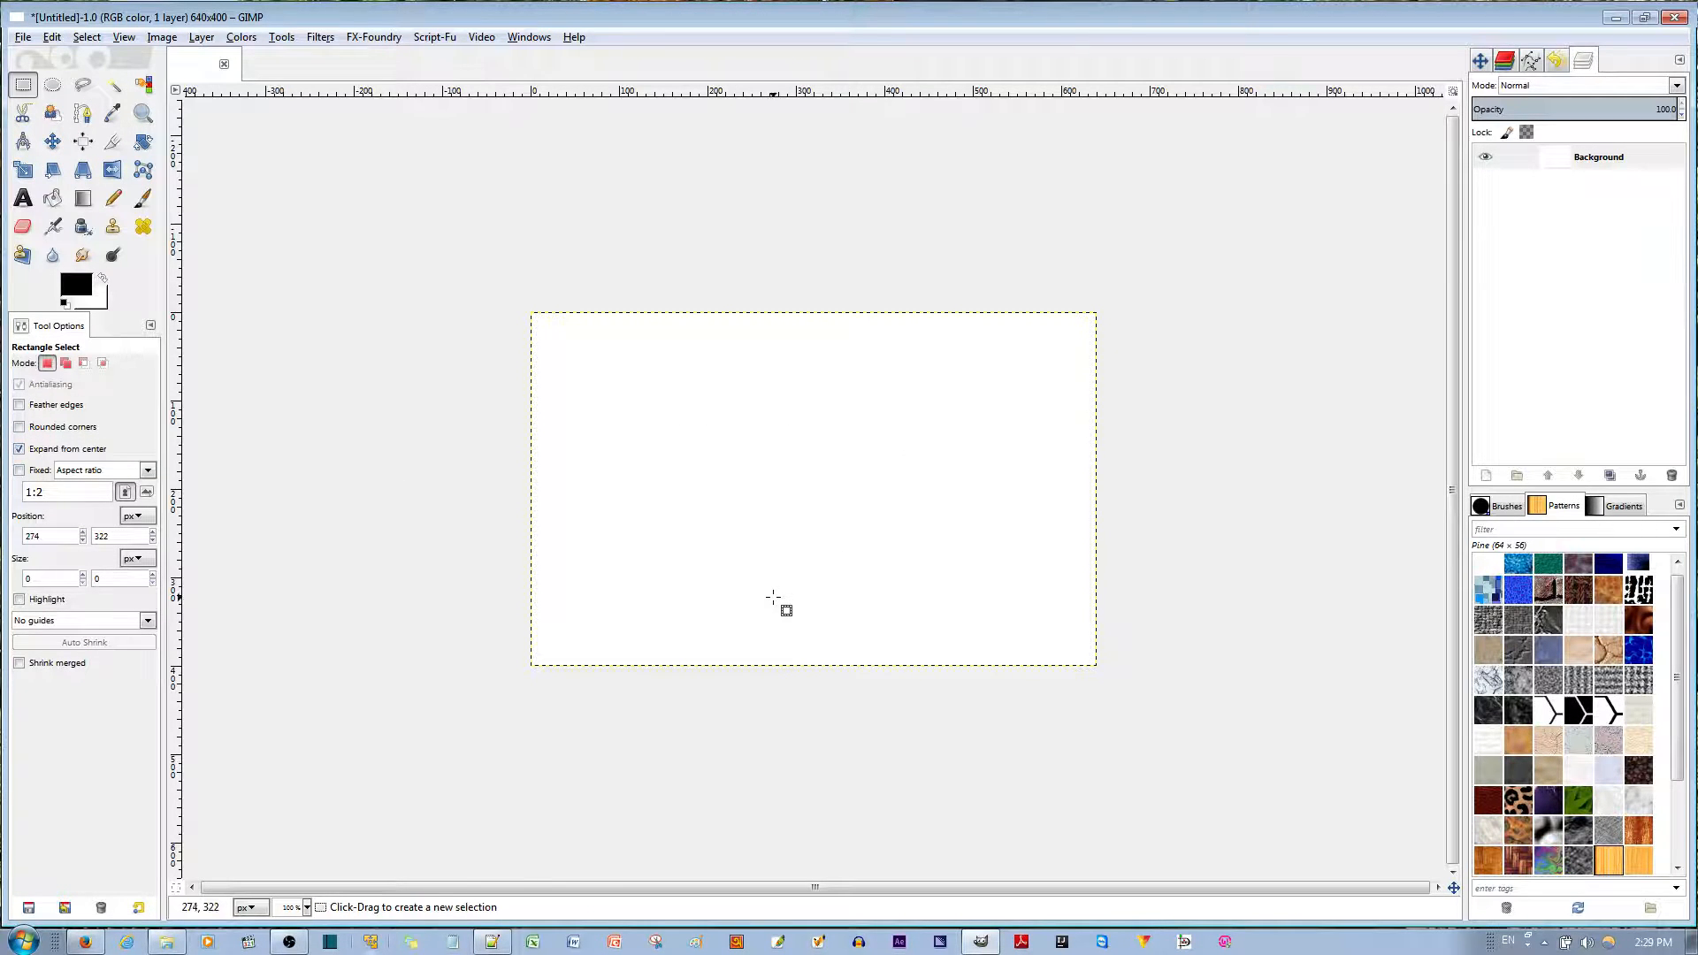
Draw a rectangular selection of about 420 × 270 px outward from its center near the middle of the canvas.
left_click(806, 486)
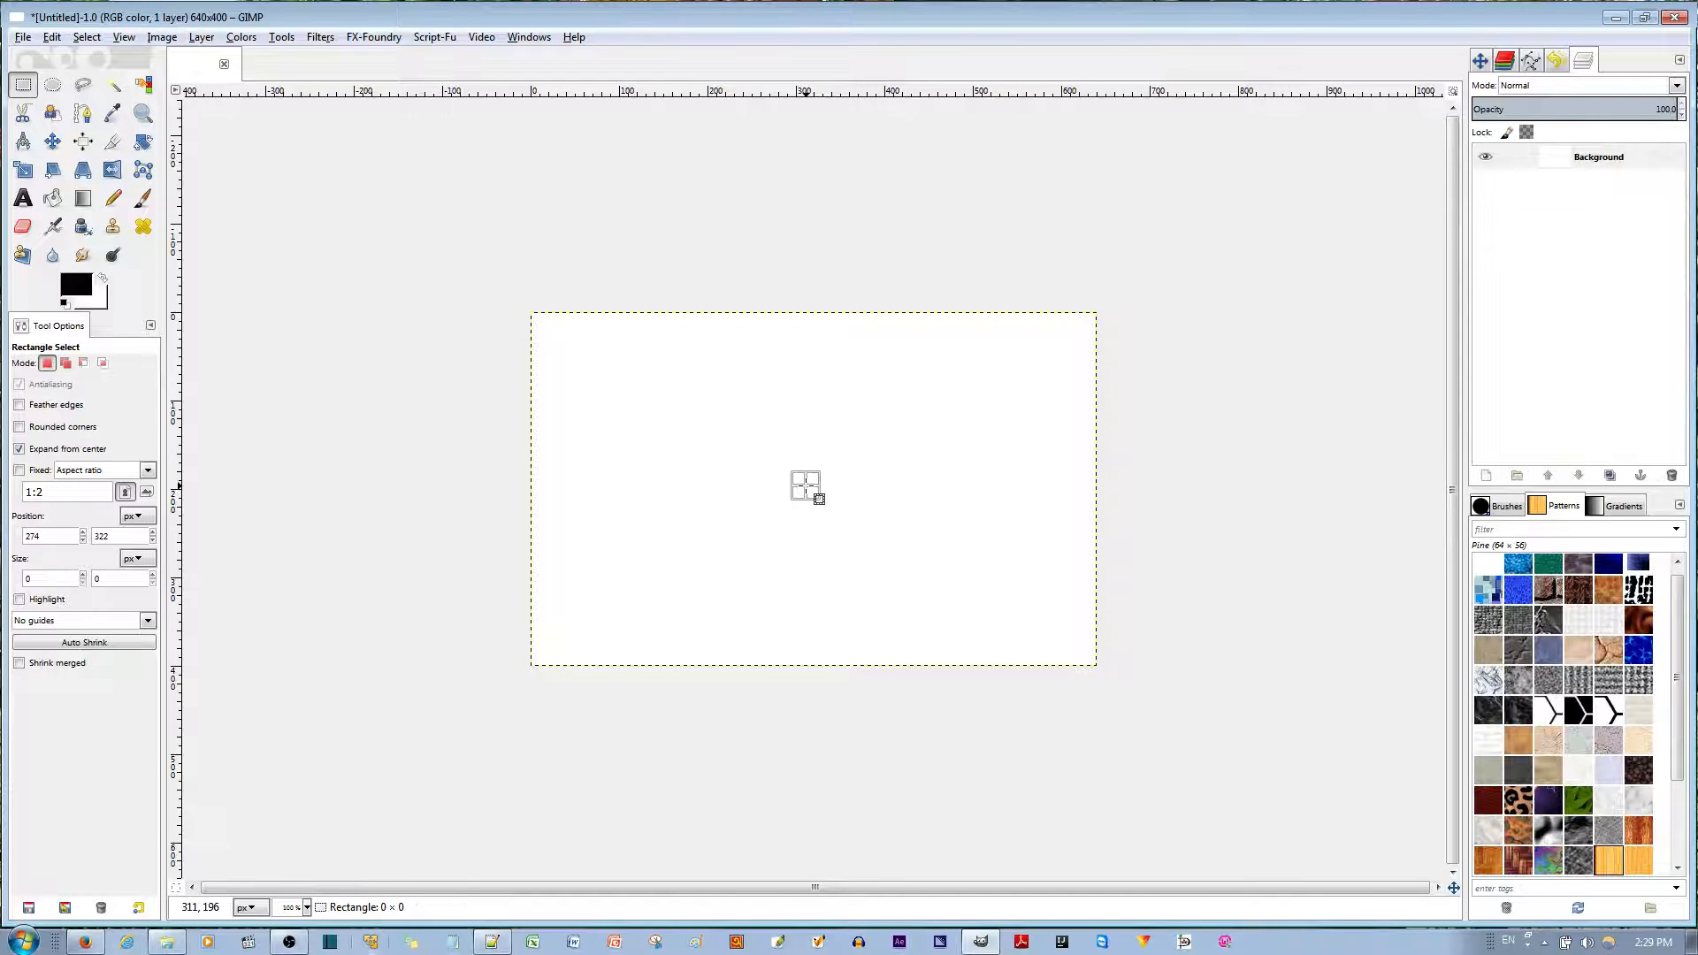
left_click_drag(805, 486, 991, 605)
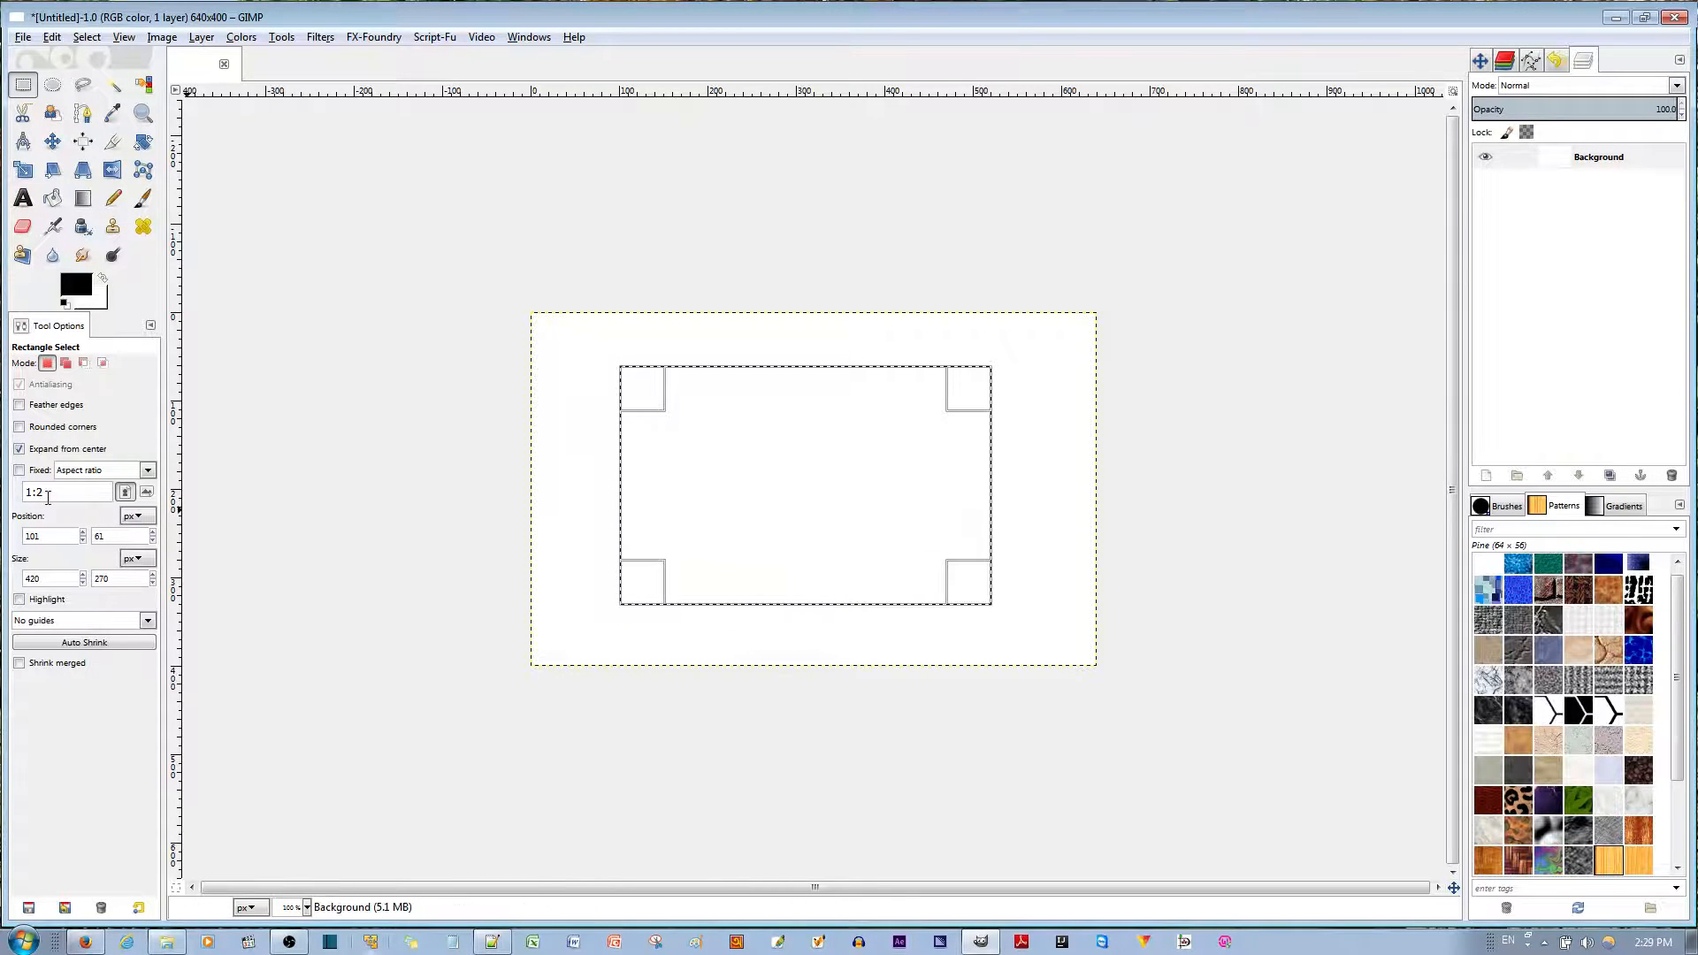
Turn on the Fixed aspect ratio option, turn off Expand from center and set the ratio to 1:1.
left_click(19, 471)
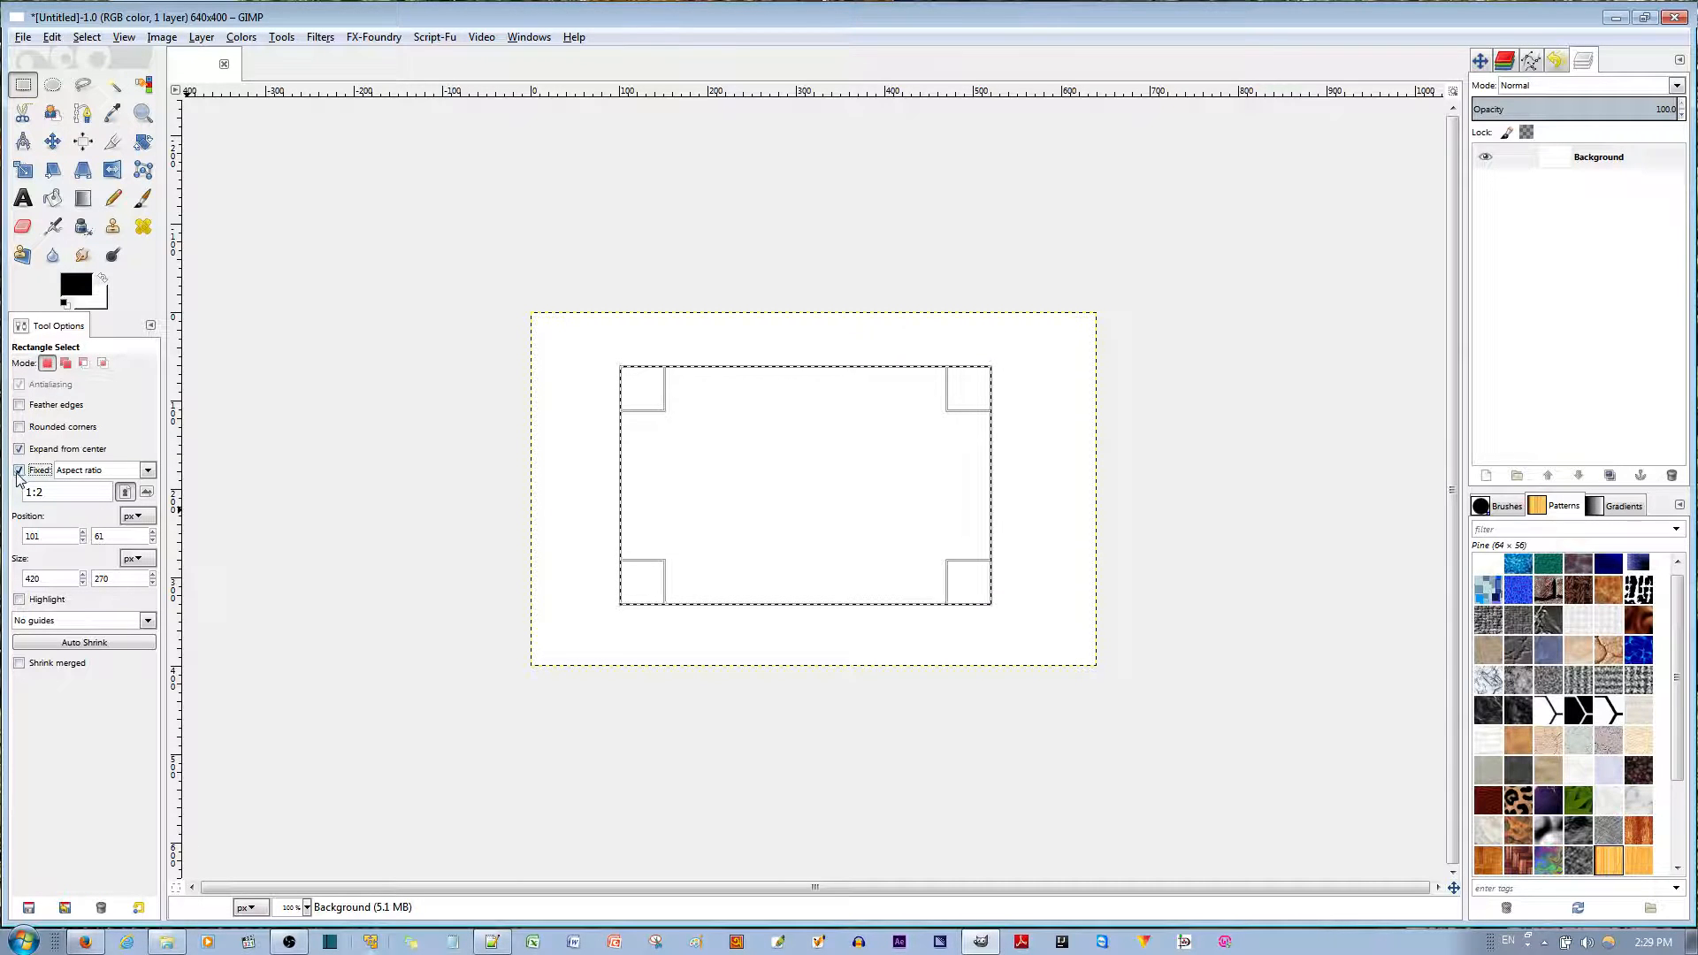
left_click(19, 450)
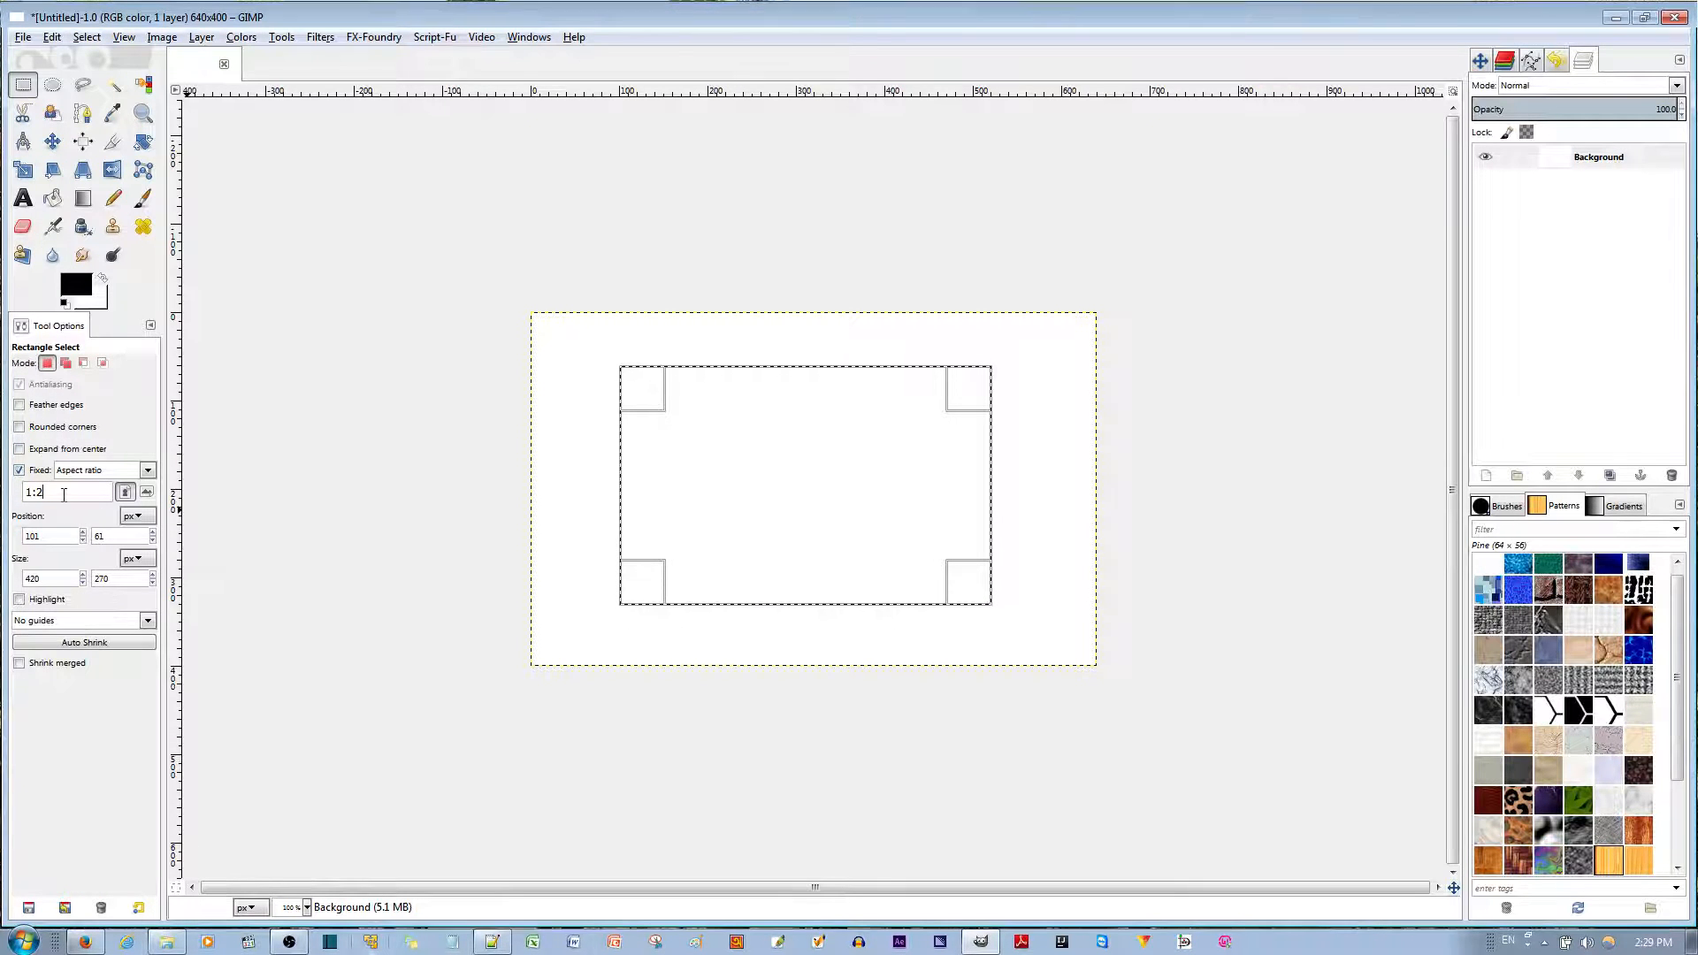
key("BackSpace")
type("1")
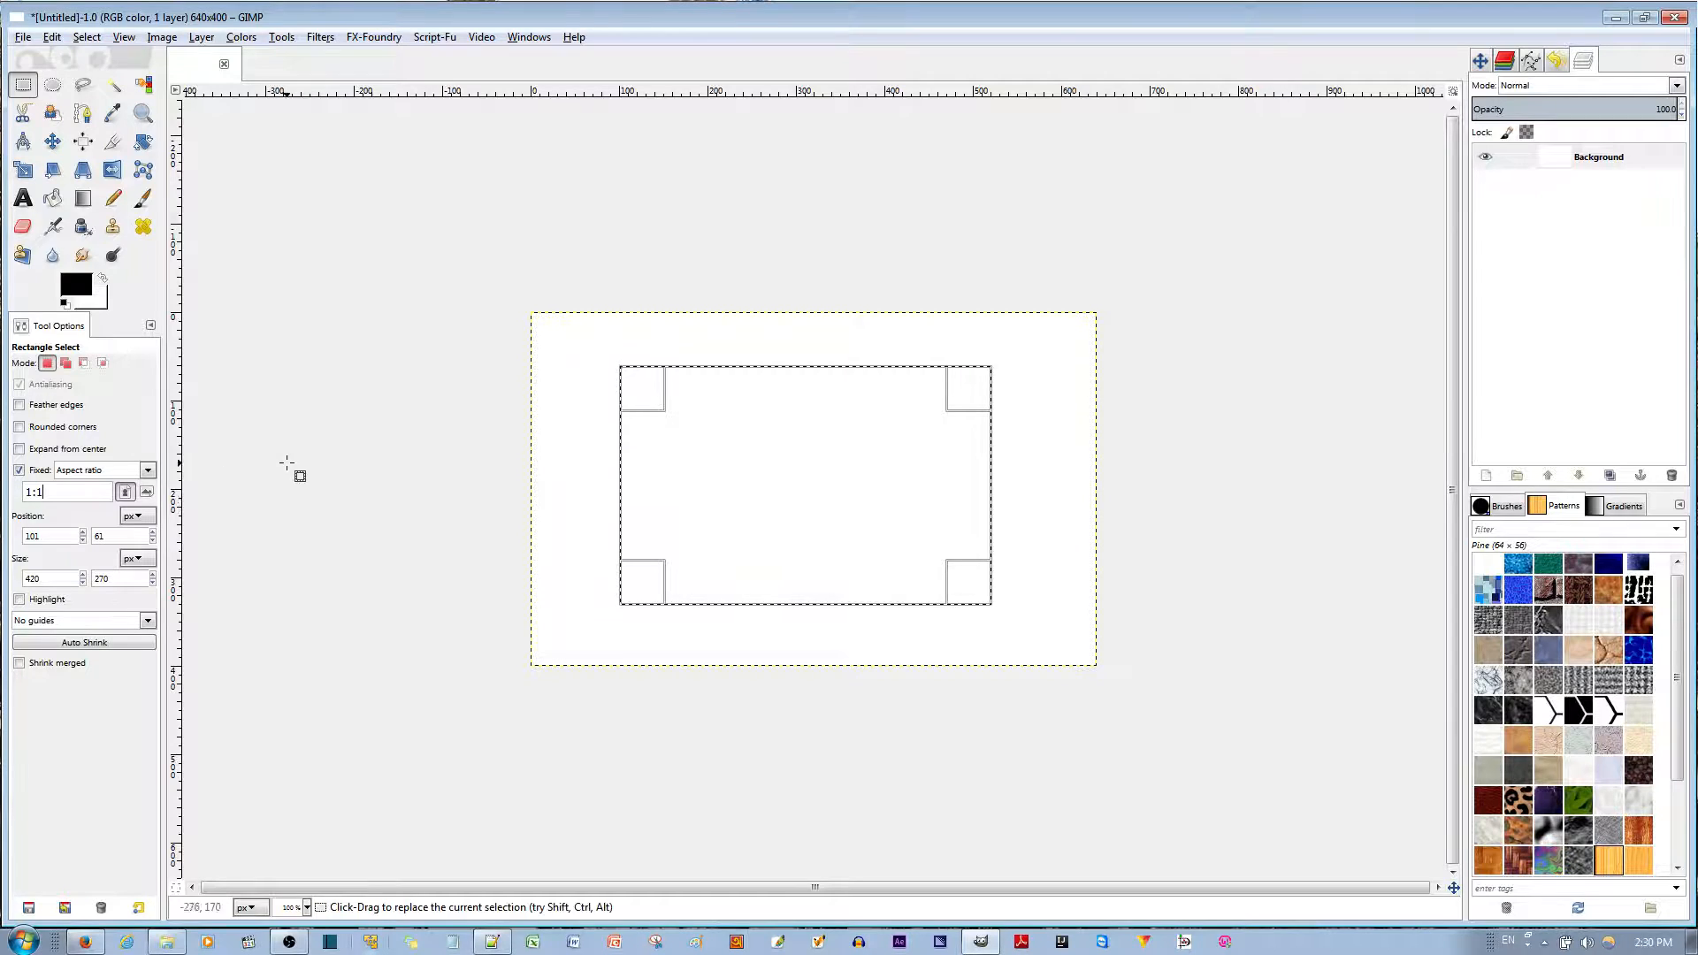
Replace the current selection with a square one of about 179 × 179 px near the canvas center and confirm it.
left_click(577, 505)
left_click_drag(728, 400, 885, 460)
key("Return")
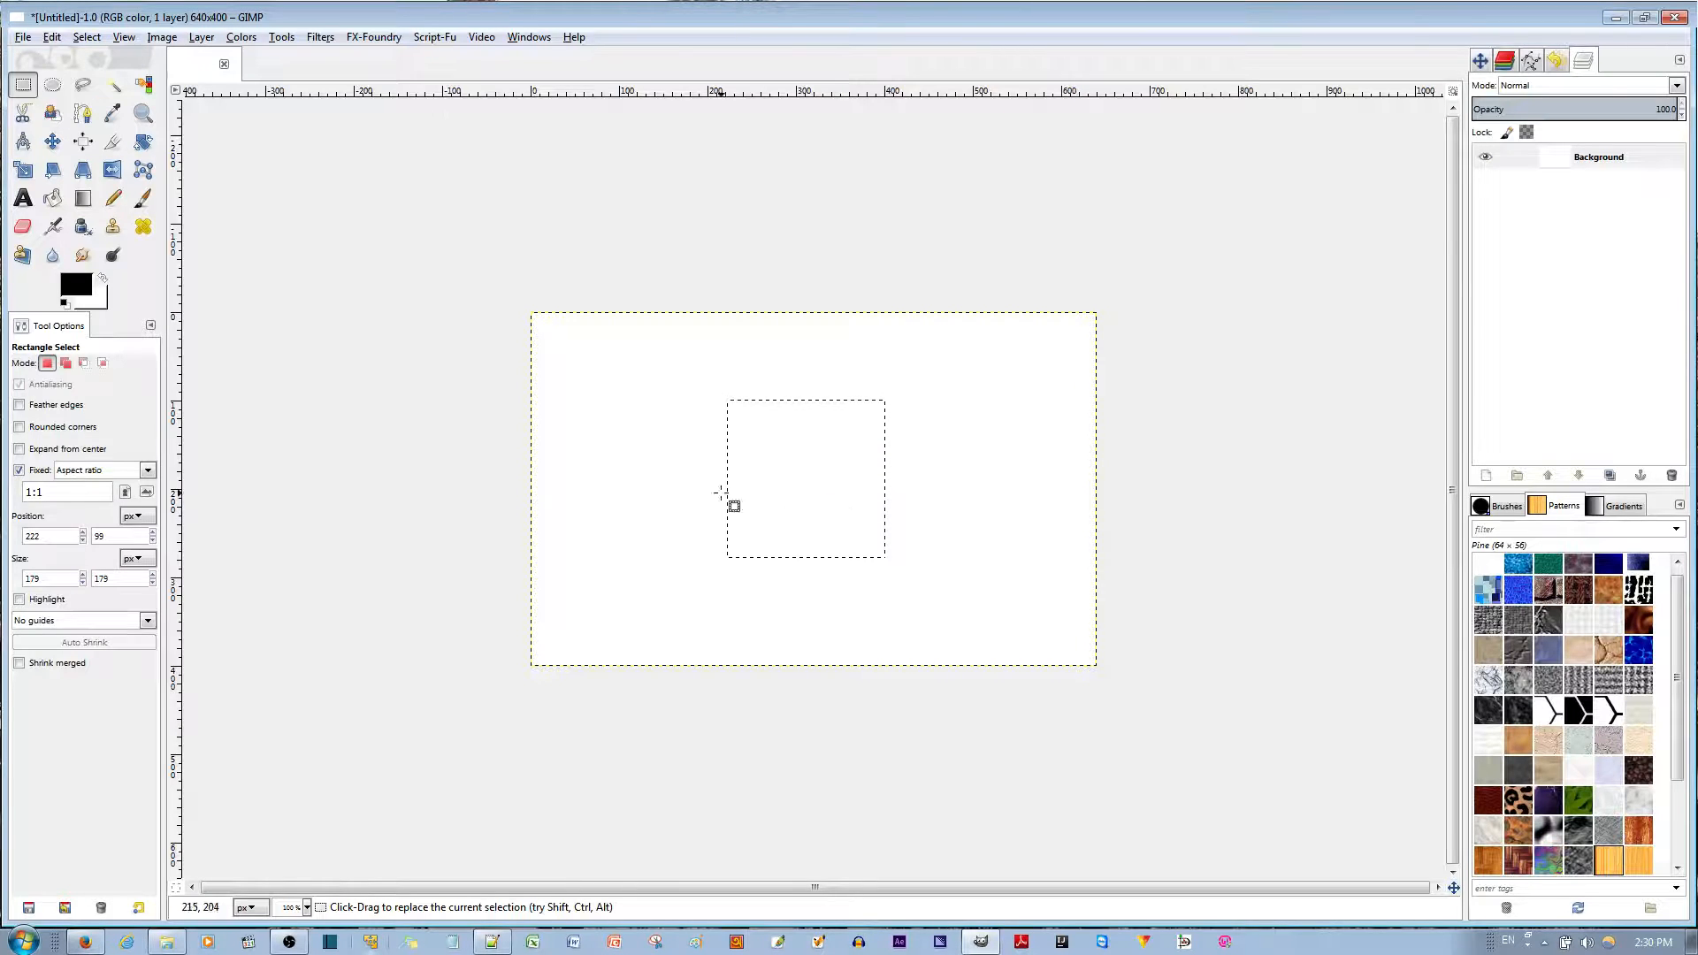